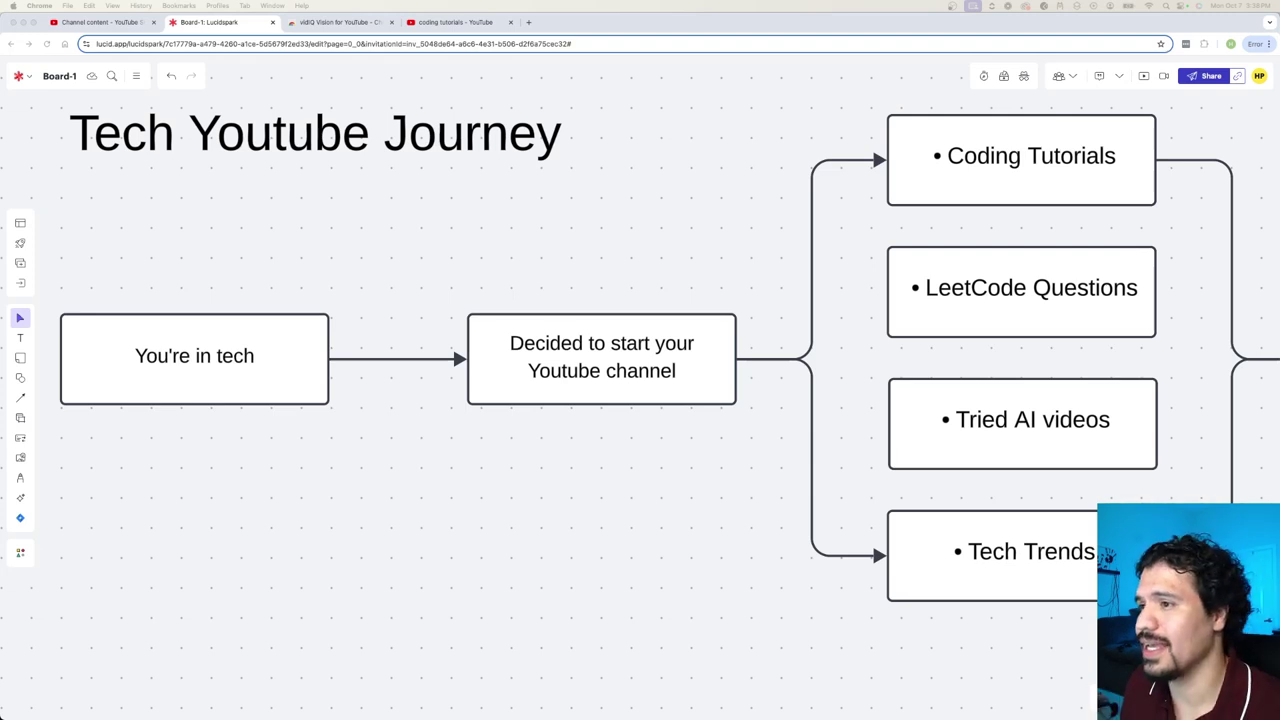
- Pan the board right to the red NO VIEWS, NO SUBSCRIBERS and NO REVENUE outcome boxes
scroll(670, 460, right, 1)
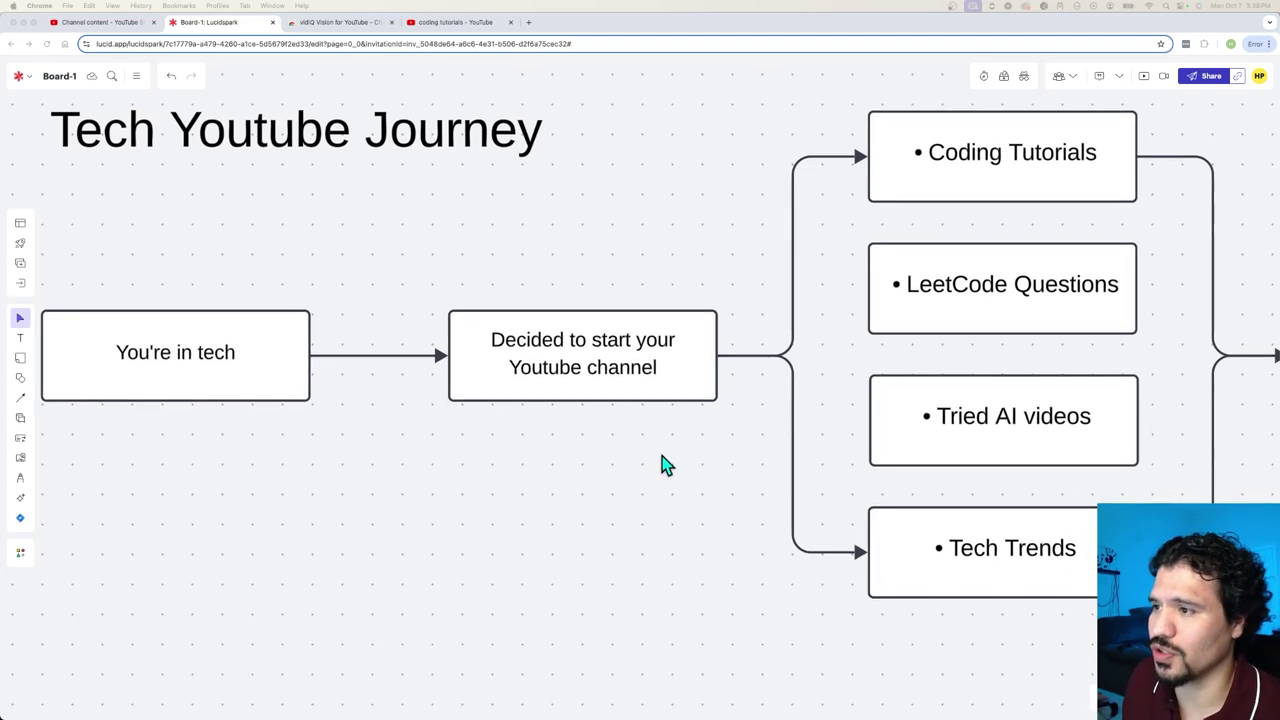
scroll(662, 458, left, 1)
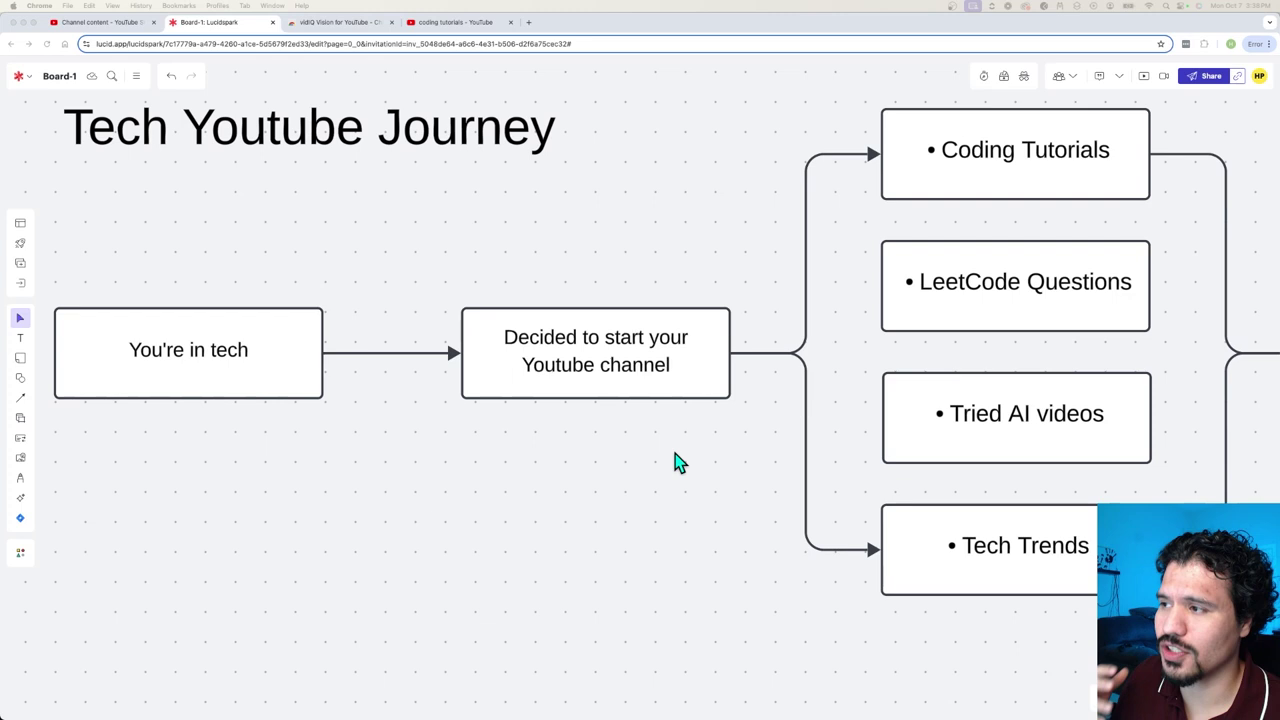
scroll(690, 455, right, 3)
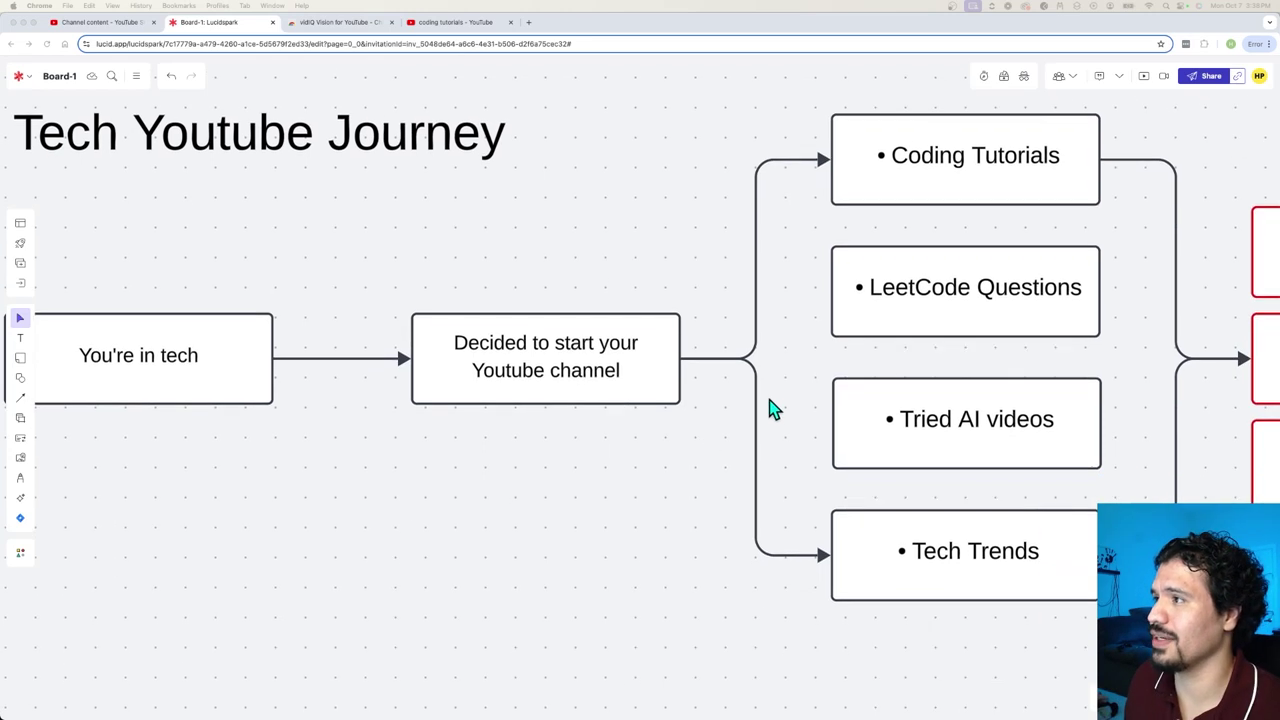
scroll(945, 205, down, 1)
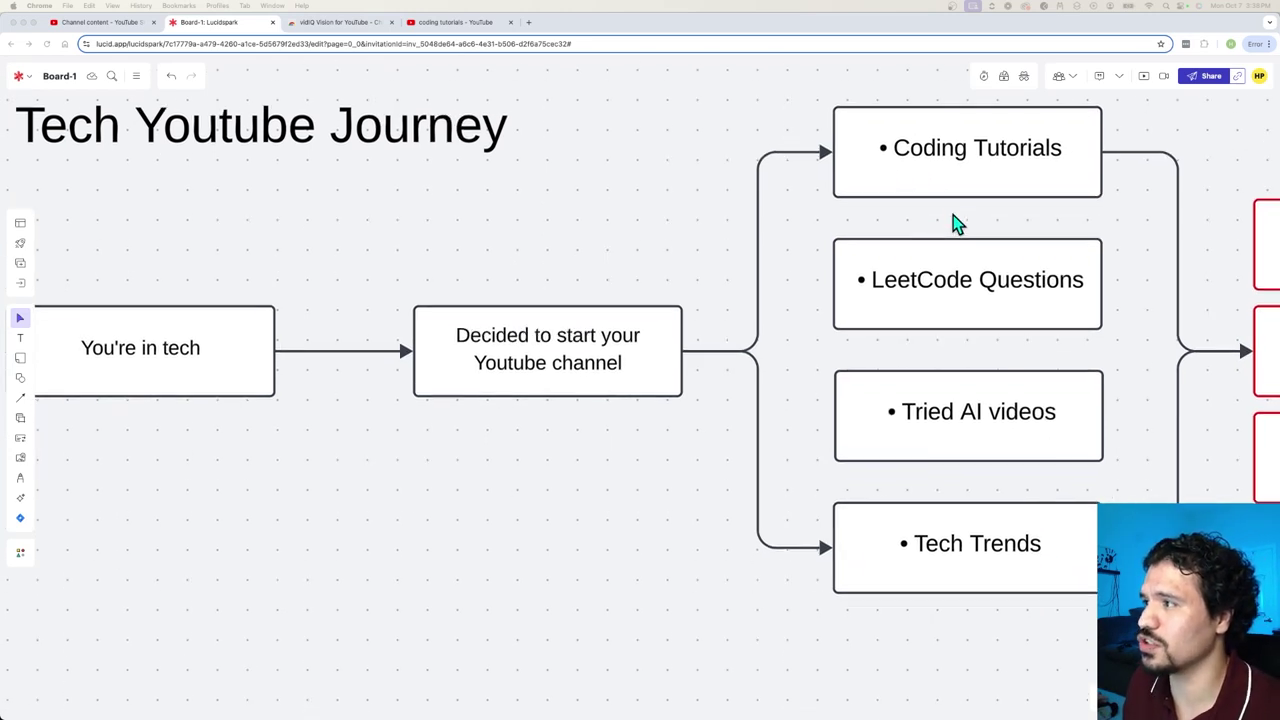
scroll(950, 214, down, 1)
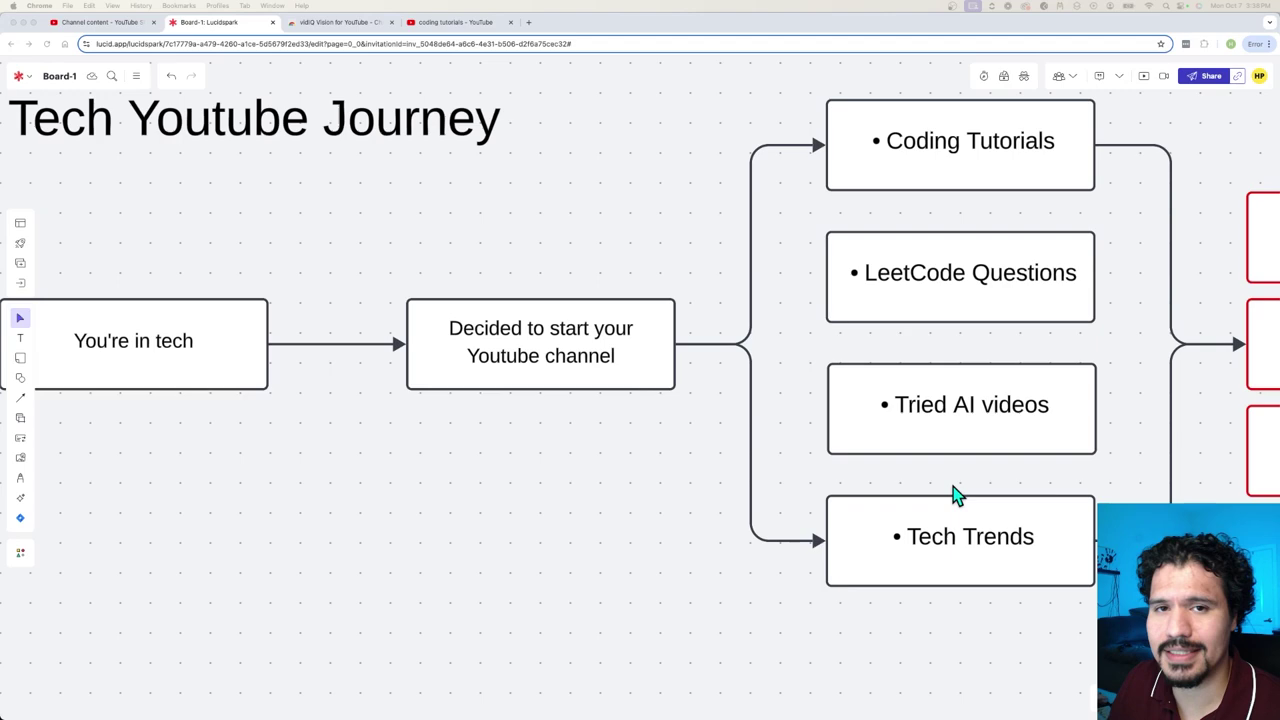
drag(1108, 489, 635, 487)
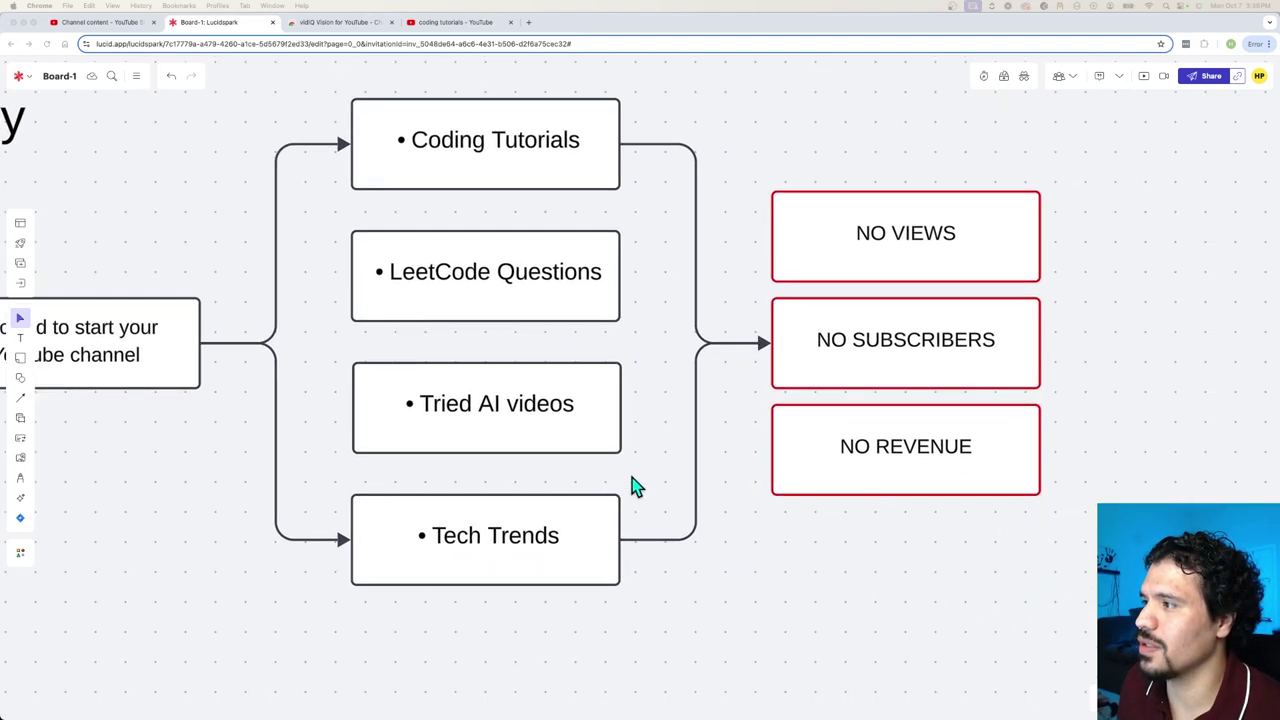
scroll(775, 565, right, 2)
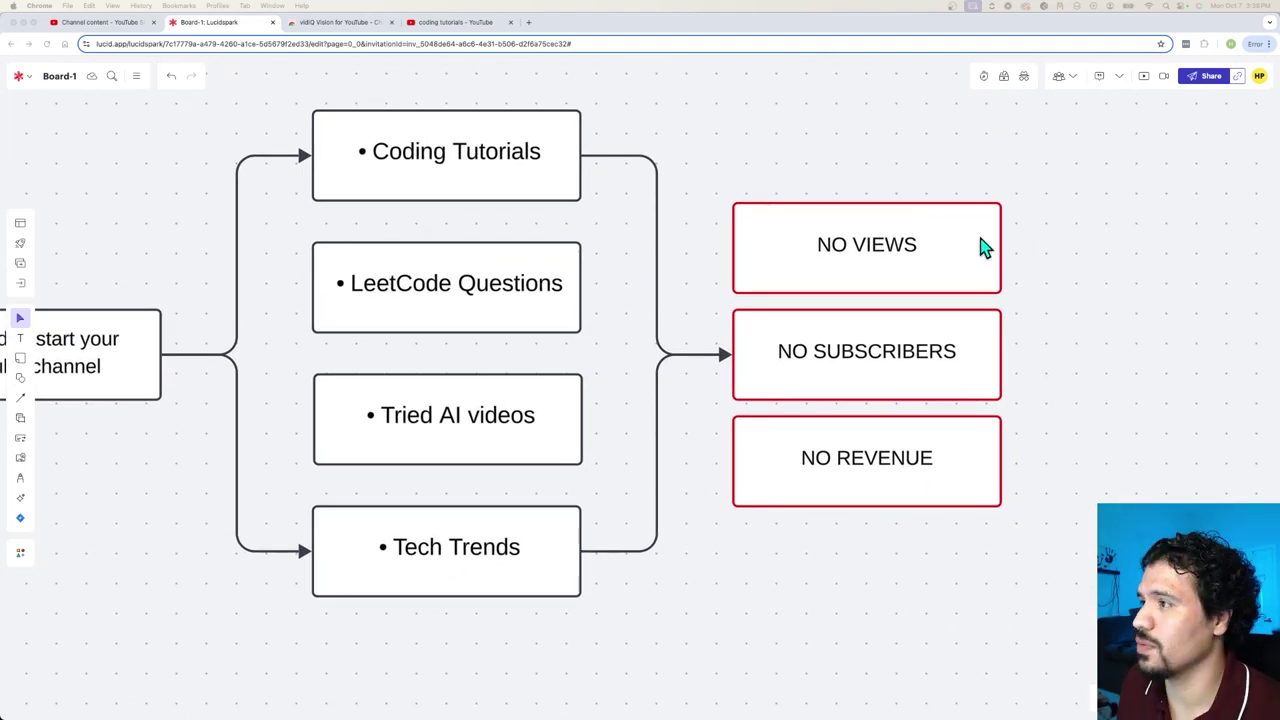
scroll(982, 247, right, 2)
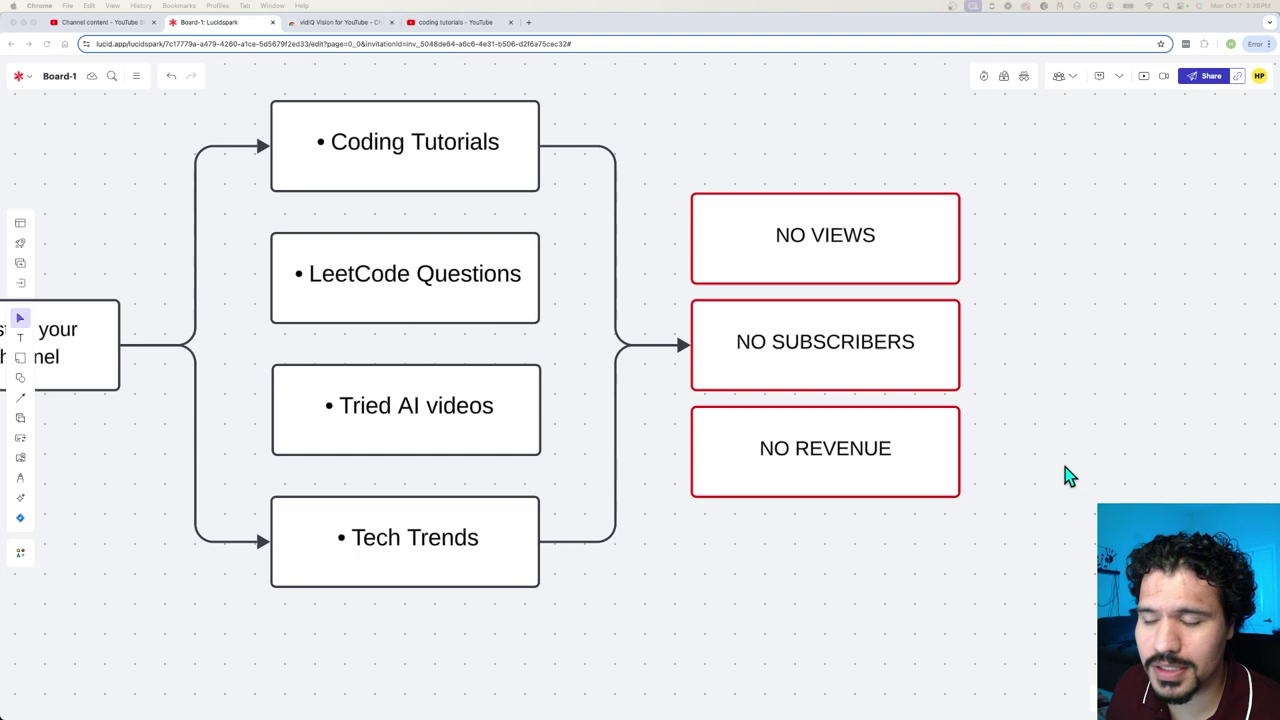
- Center the Audiences frame and scroll down to the 'Extremely Saturated & Extremely Competitive' checklist
drag(660, 600, 852, 372)
scroll(852, 372, down, 5)
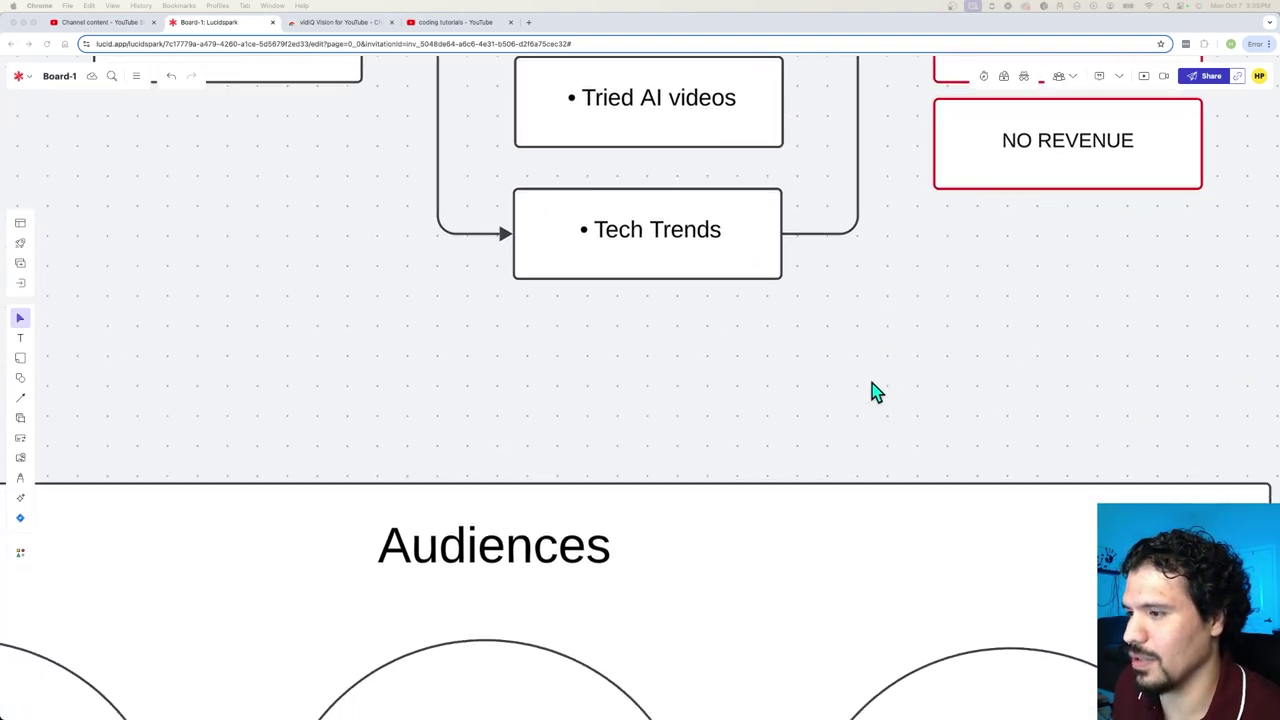
scroll(866, 258, down, 5)
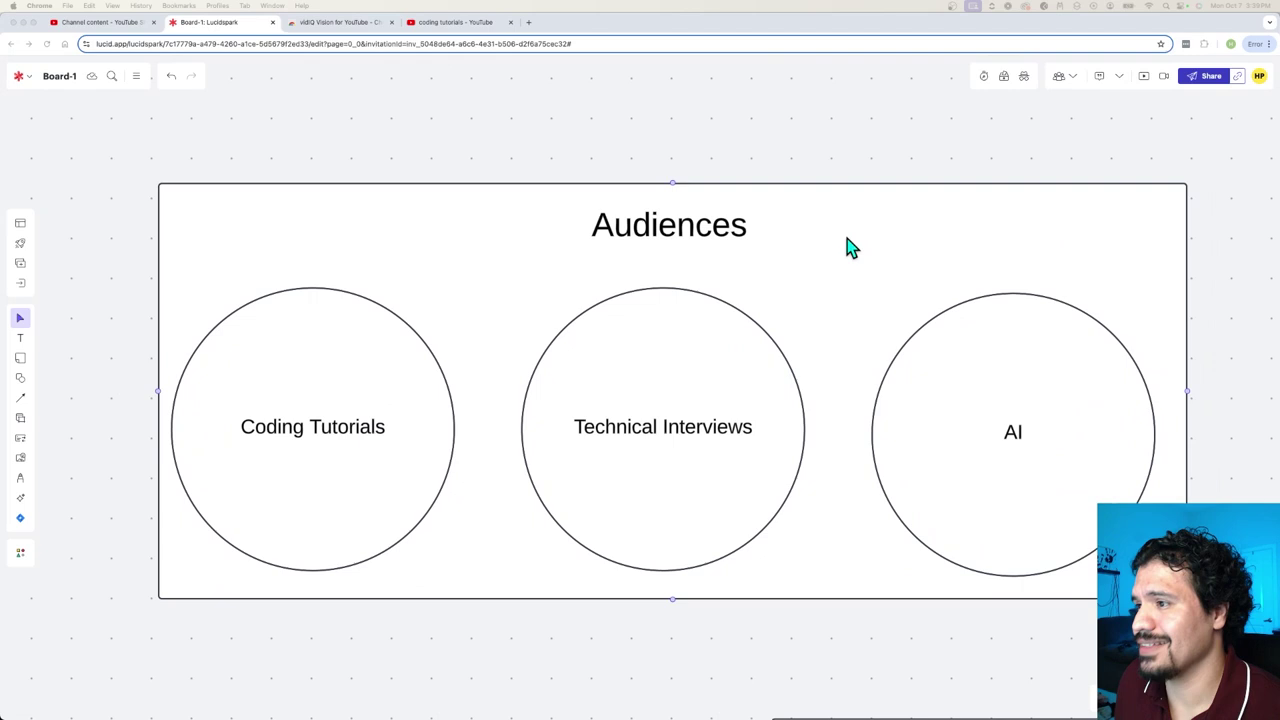
drag(871, 240, 797, 234)
scroll(720, 265, down, 2)
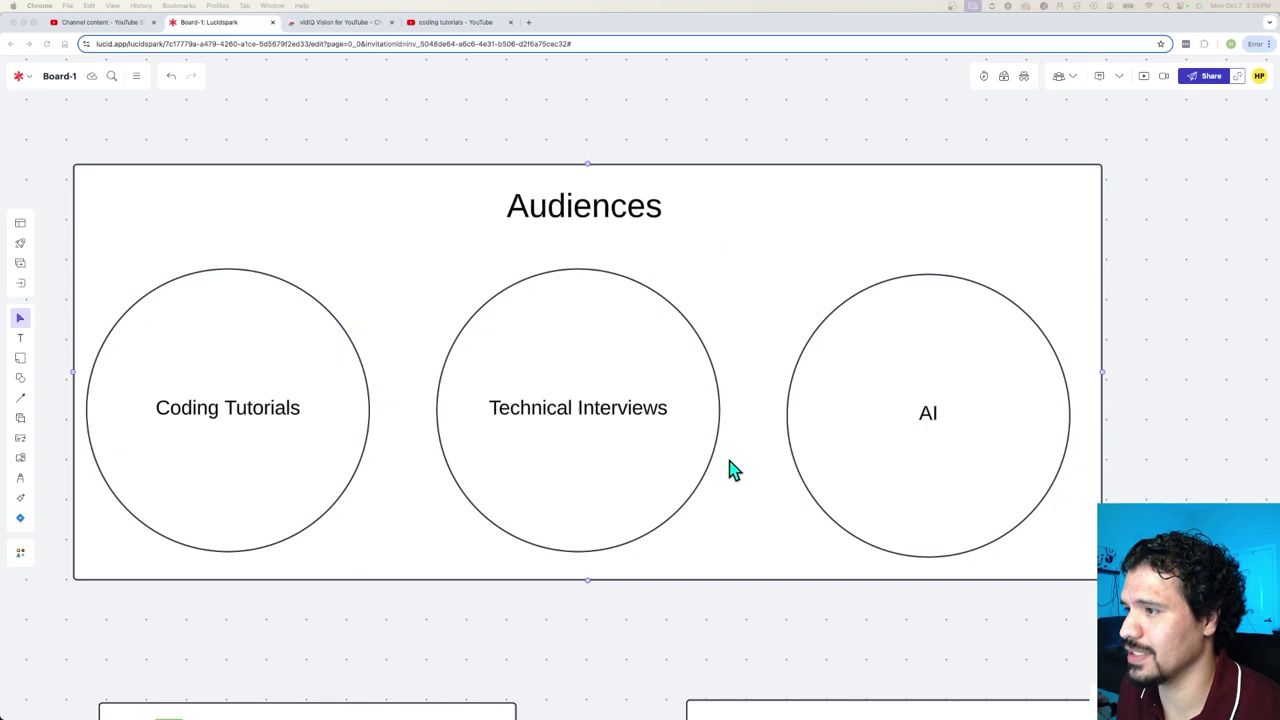
scroll(797, 508, down, 2)
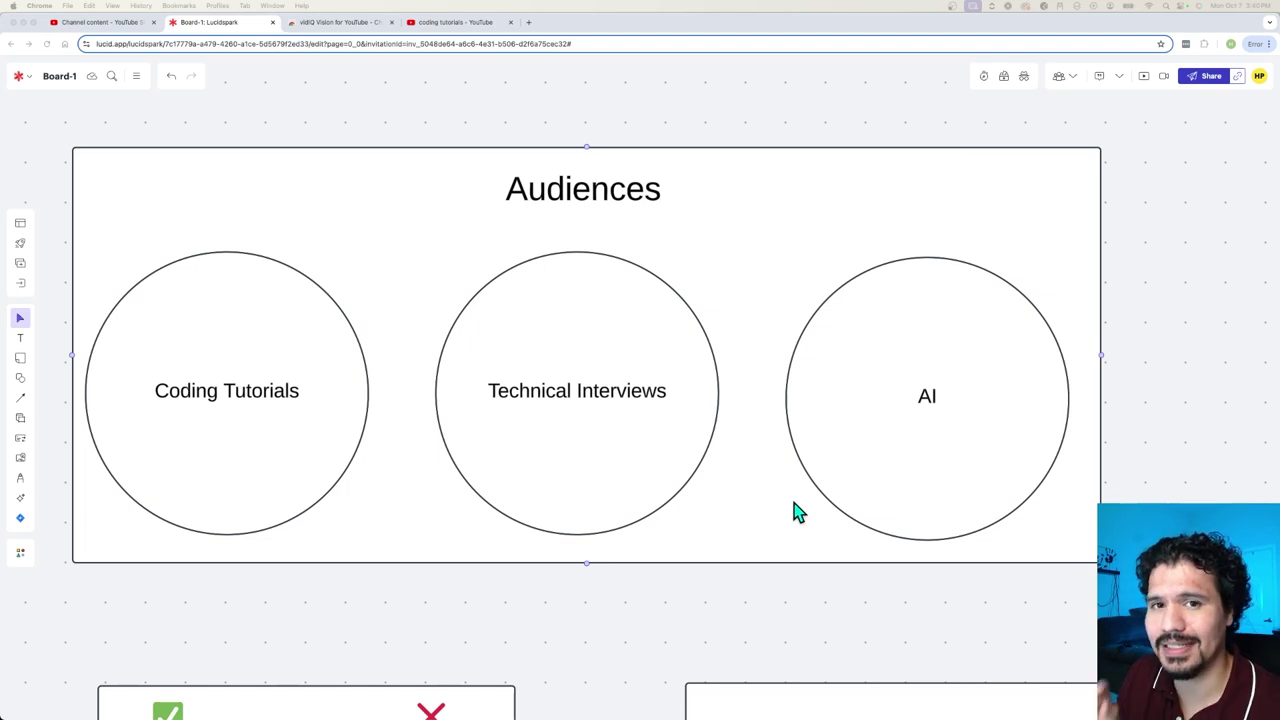
scroll(794, 503, down, 5)
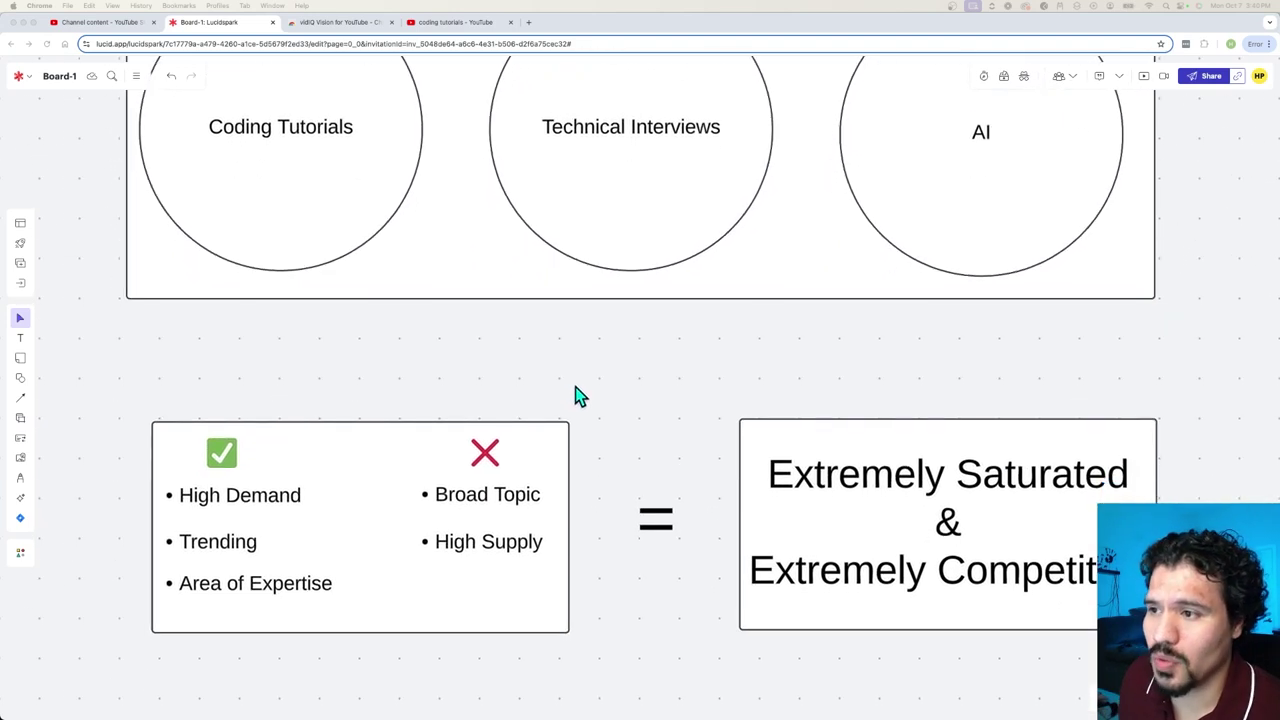
- Scroll past the checklist to the crossed-out Broad Topic circle and the approved nested Niche and Sub-niche circles
scroll(543, 405, down, 5)
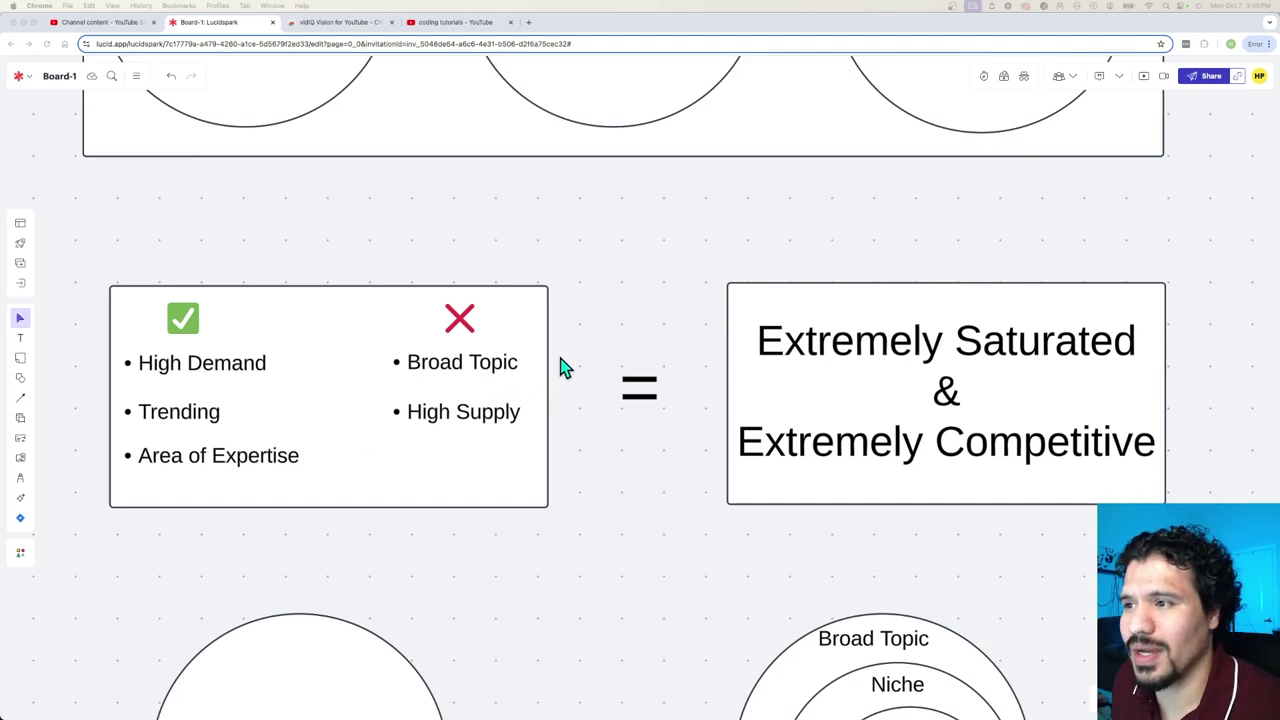
scroll(556, 366, right, 1)
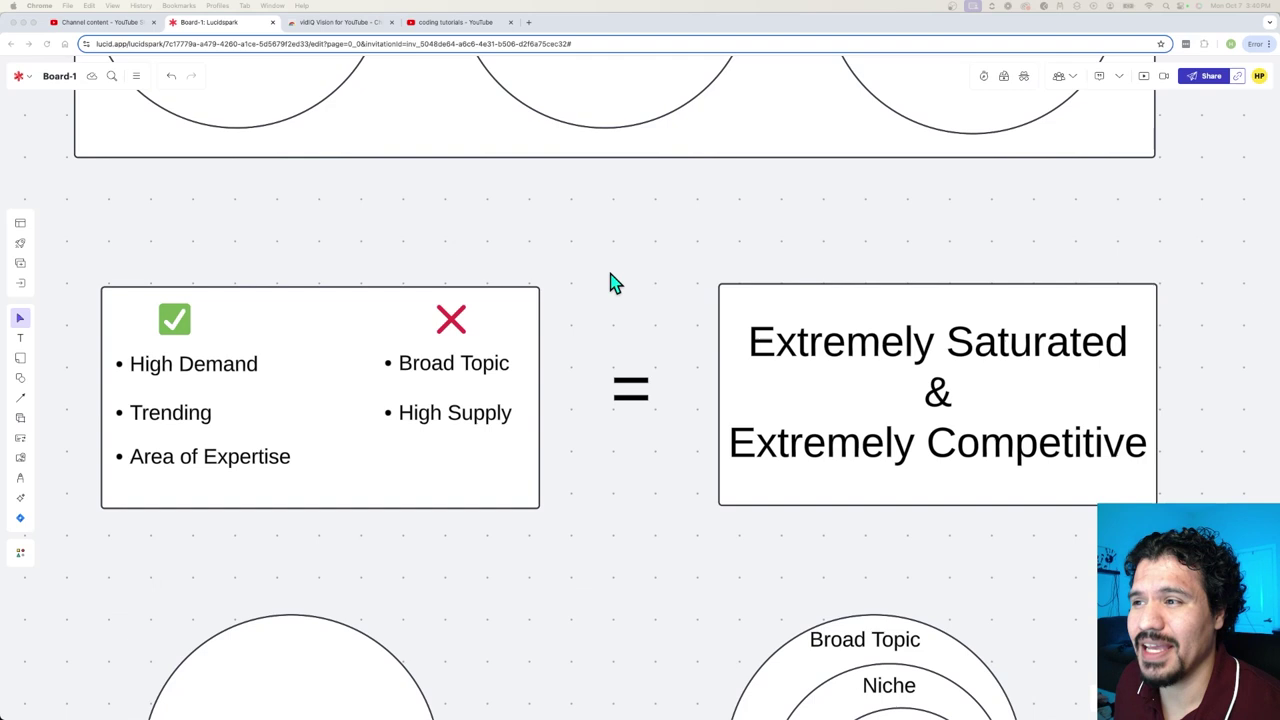
scroll(607, 278, down, 1)
scroll(607, 278, right, 1)
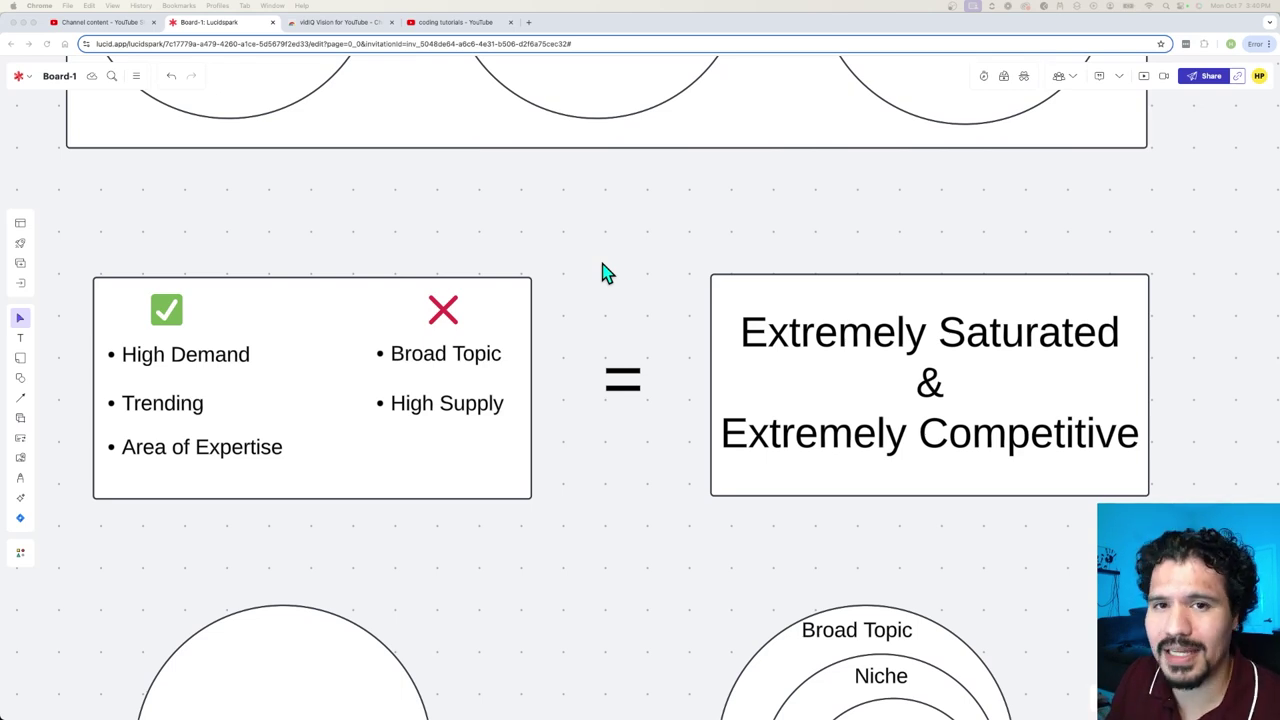
scroll(603, 293, up, 1)
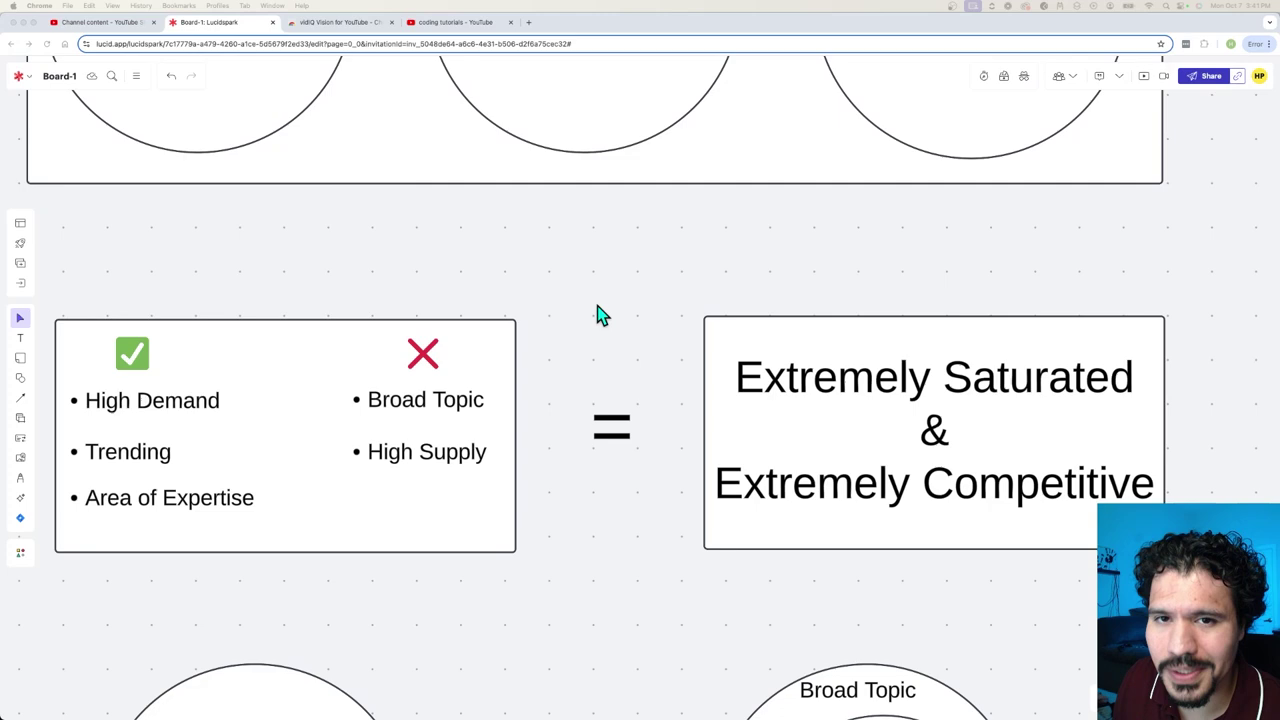
scroll(597, 314, down, 5)
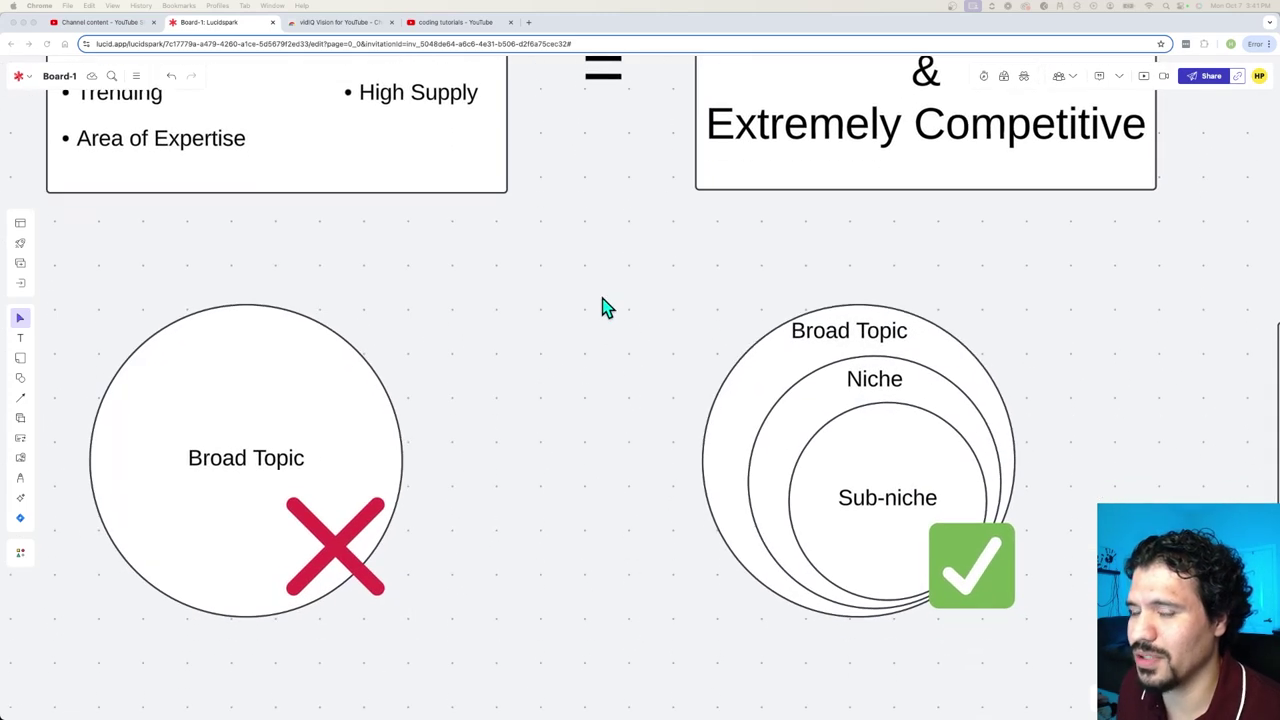
- Nudge the view and scroll right to the Broad Topic/High Supply versus Specific Audience/Low Supply checklist
drag(603, 307, 624, 266)
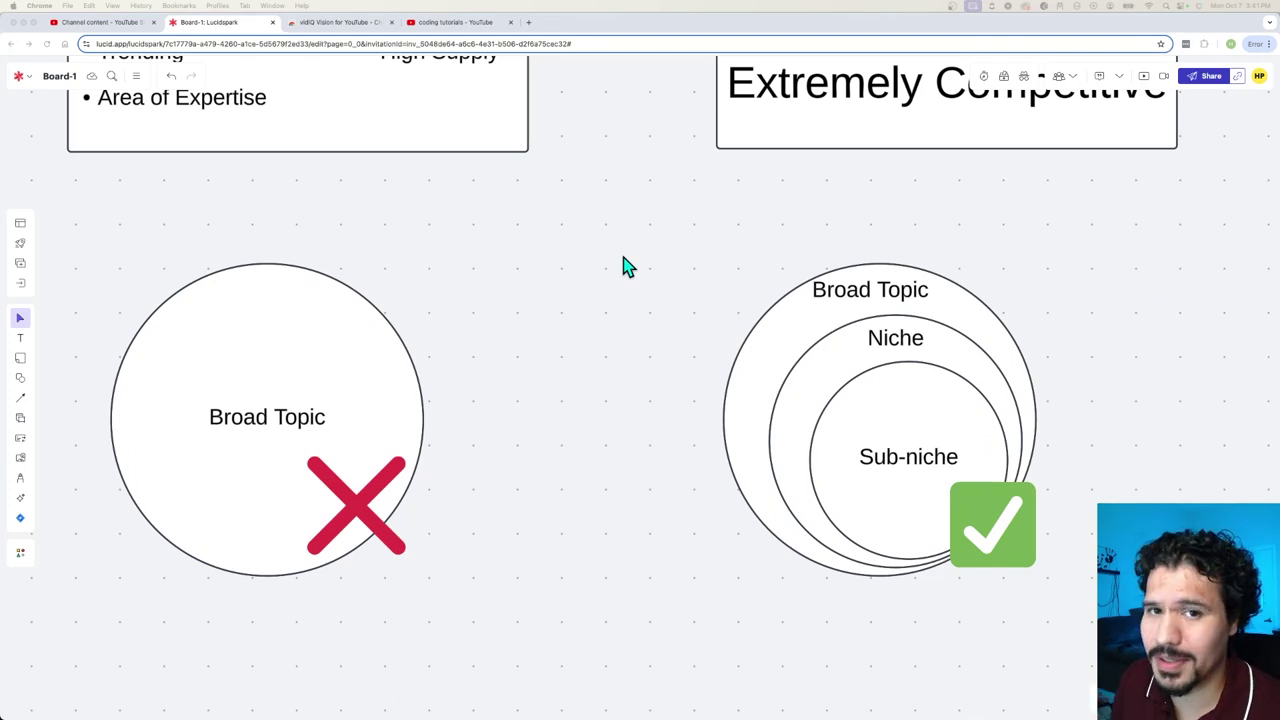
drag(638, 277, 640, 261)
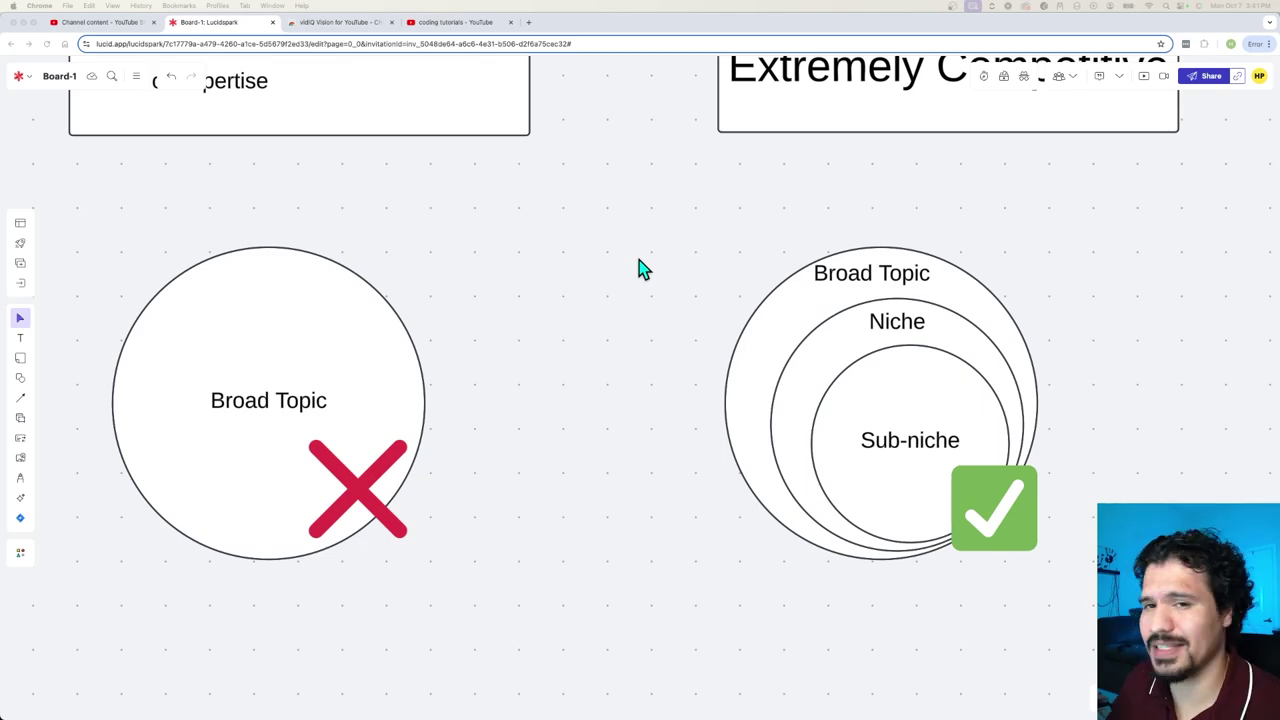
scroll(640, 268, right, 10)
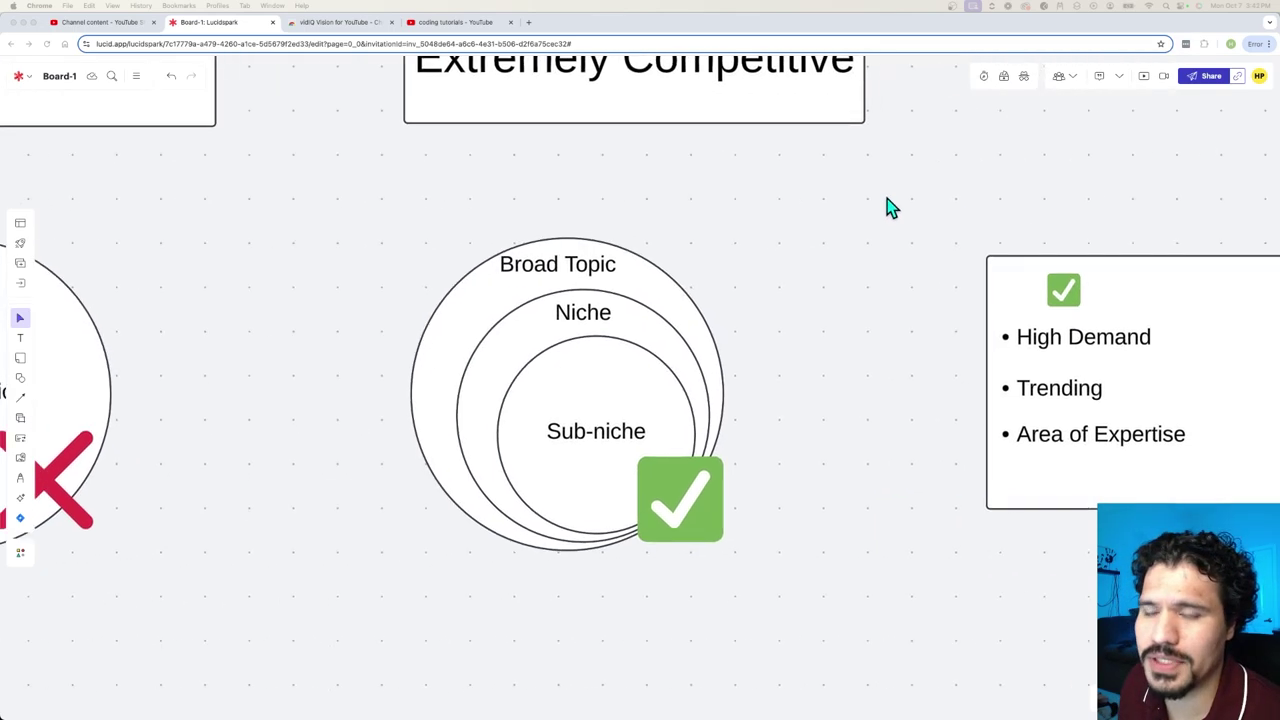
- Scroll back left and re-center the approved nested Broad Topic, Niche and Sub-niche circles
scroll(620, 200, right, 3)
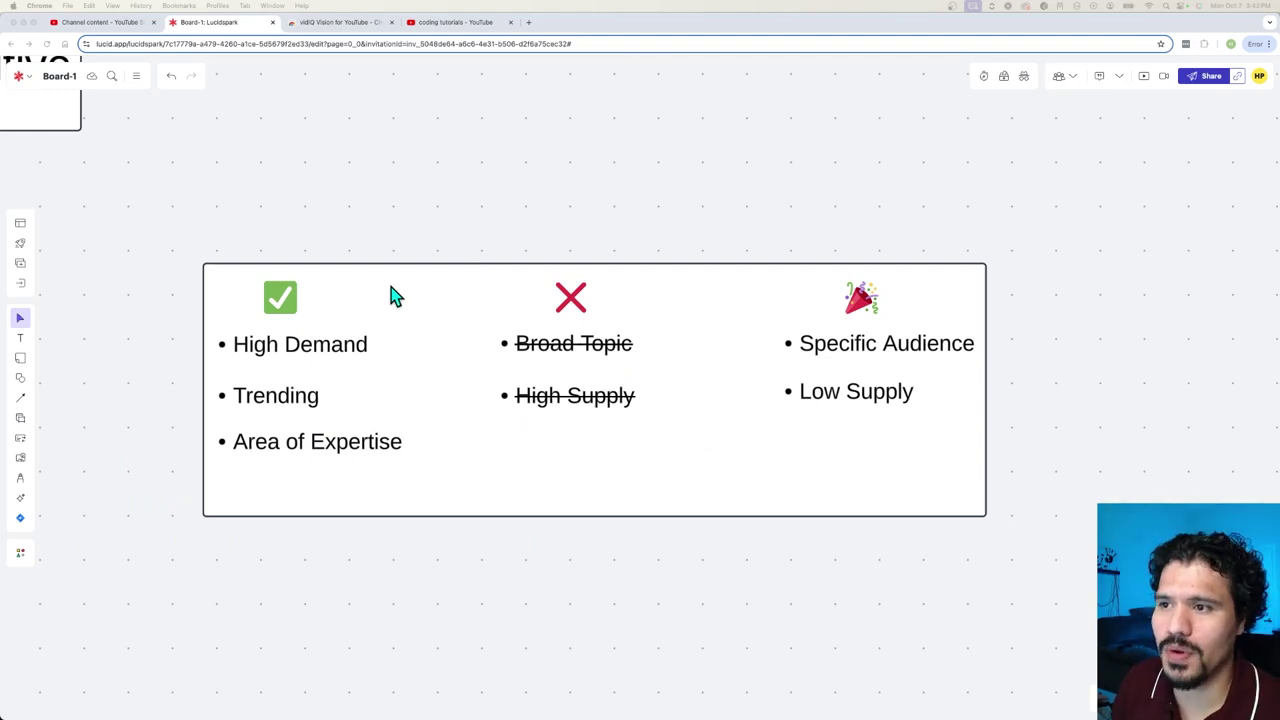
scroll(365, 330, down, 2)
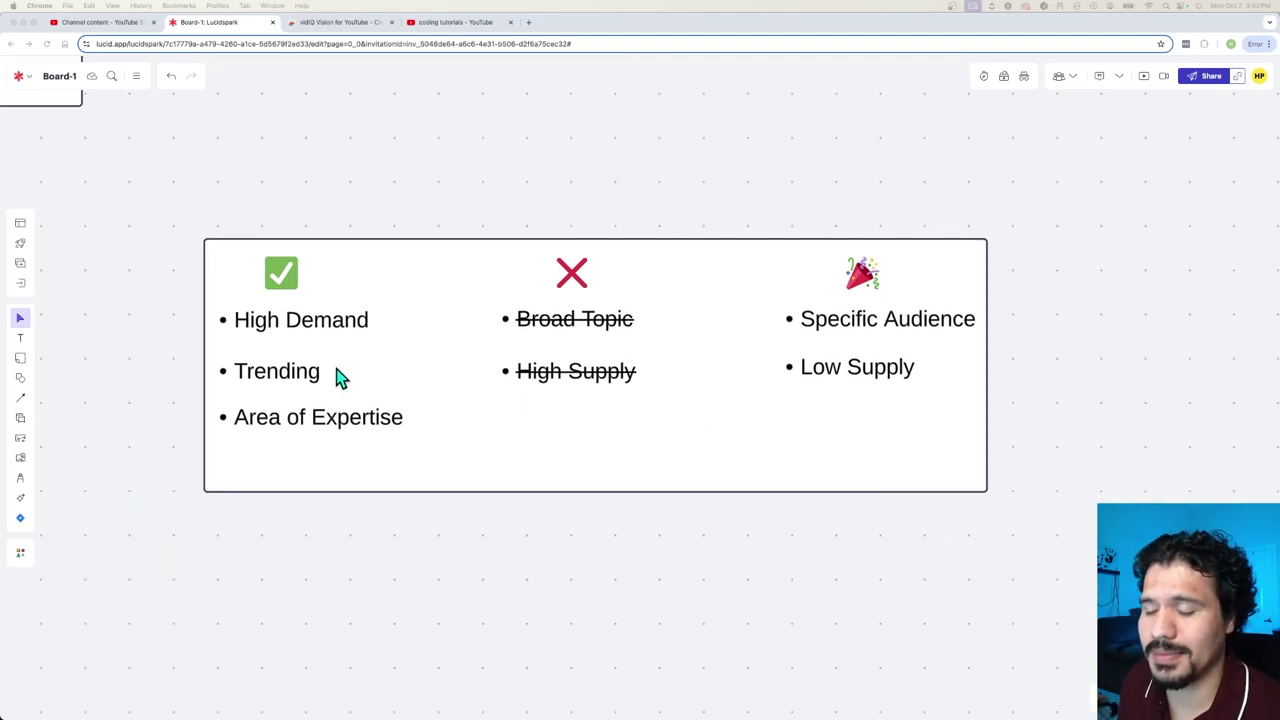
scroll(385, 407, right, 1)
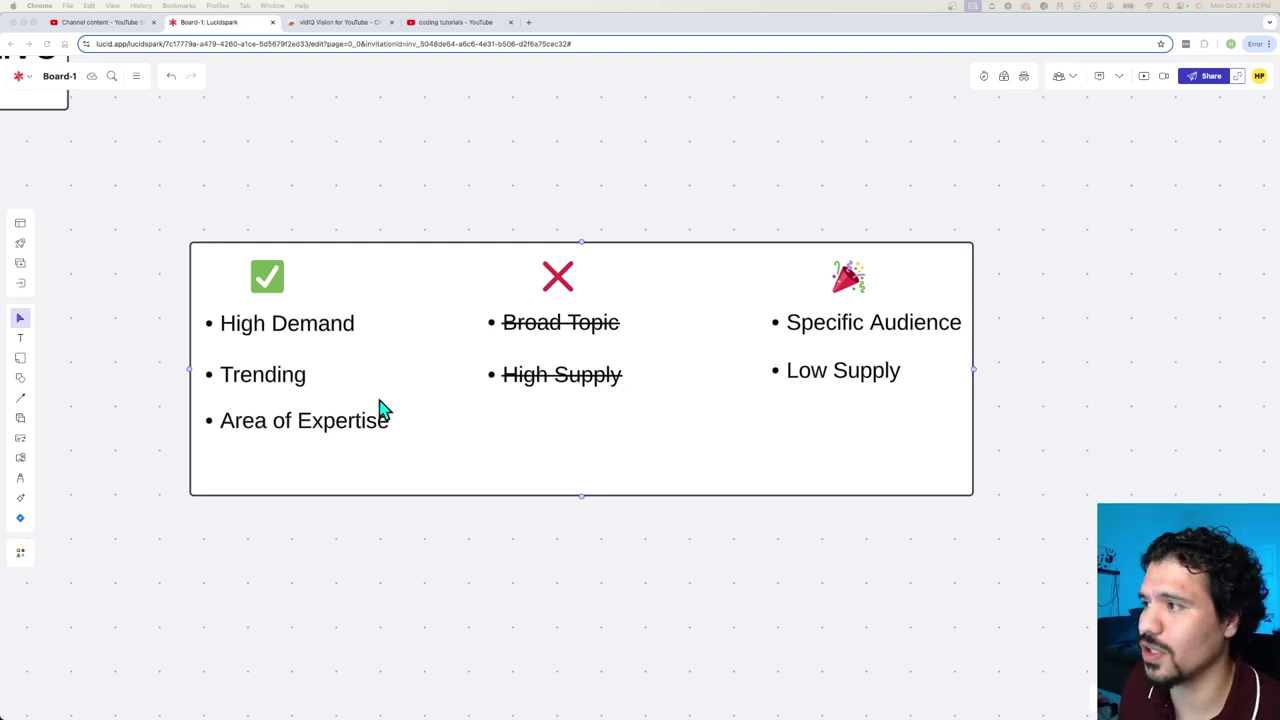
scroll(640, 385, right, 1)
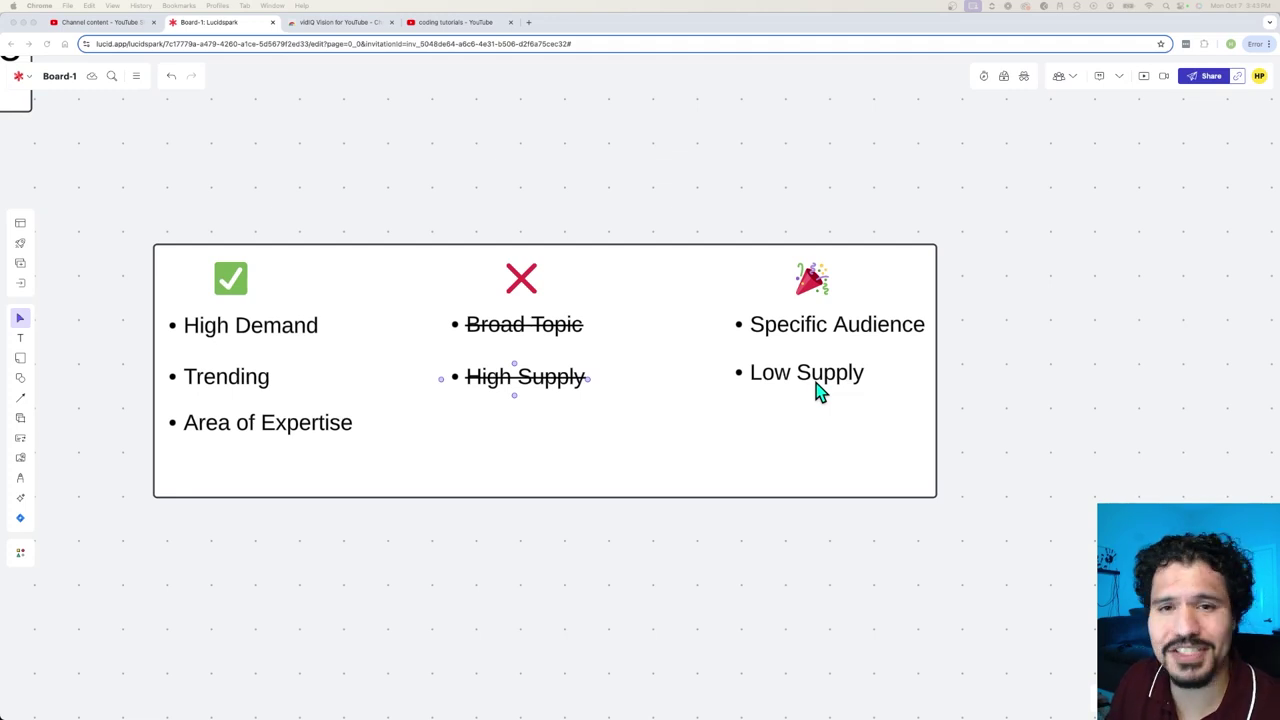
scroll(816, 383, left, 10)
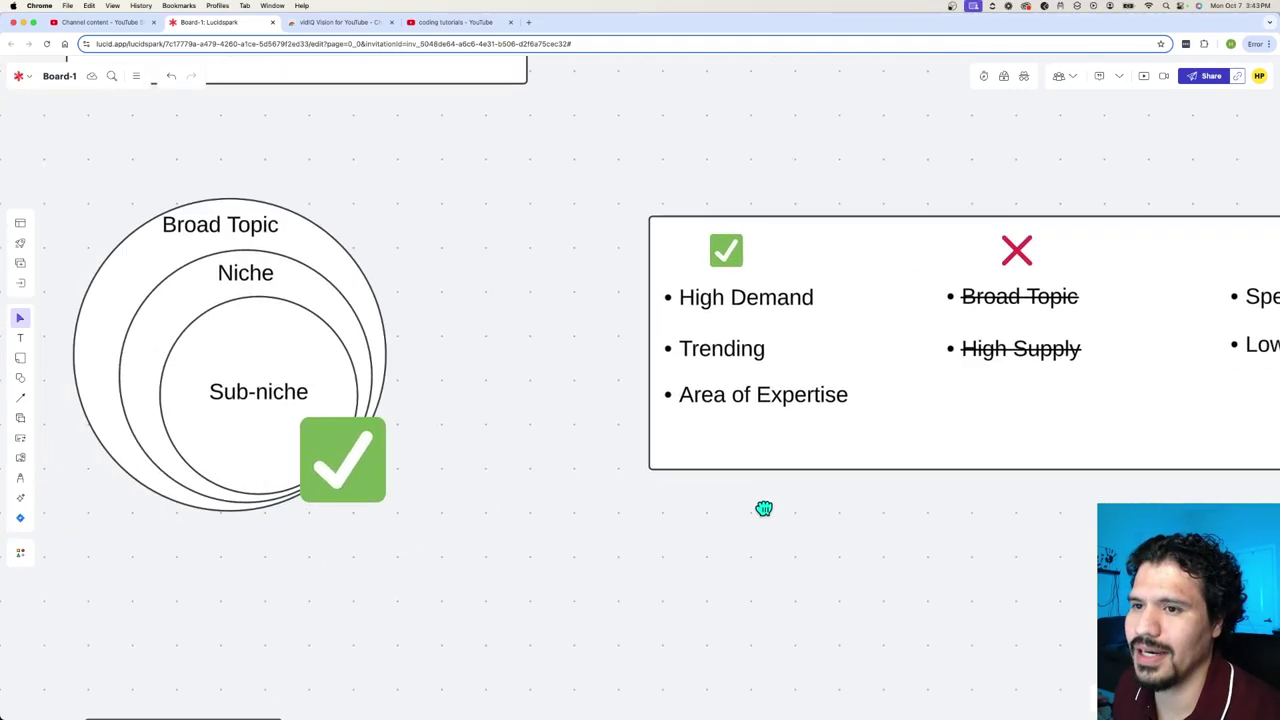
drag(777, 540, 747, 554)
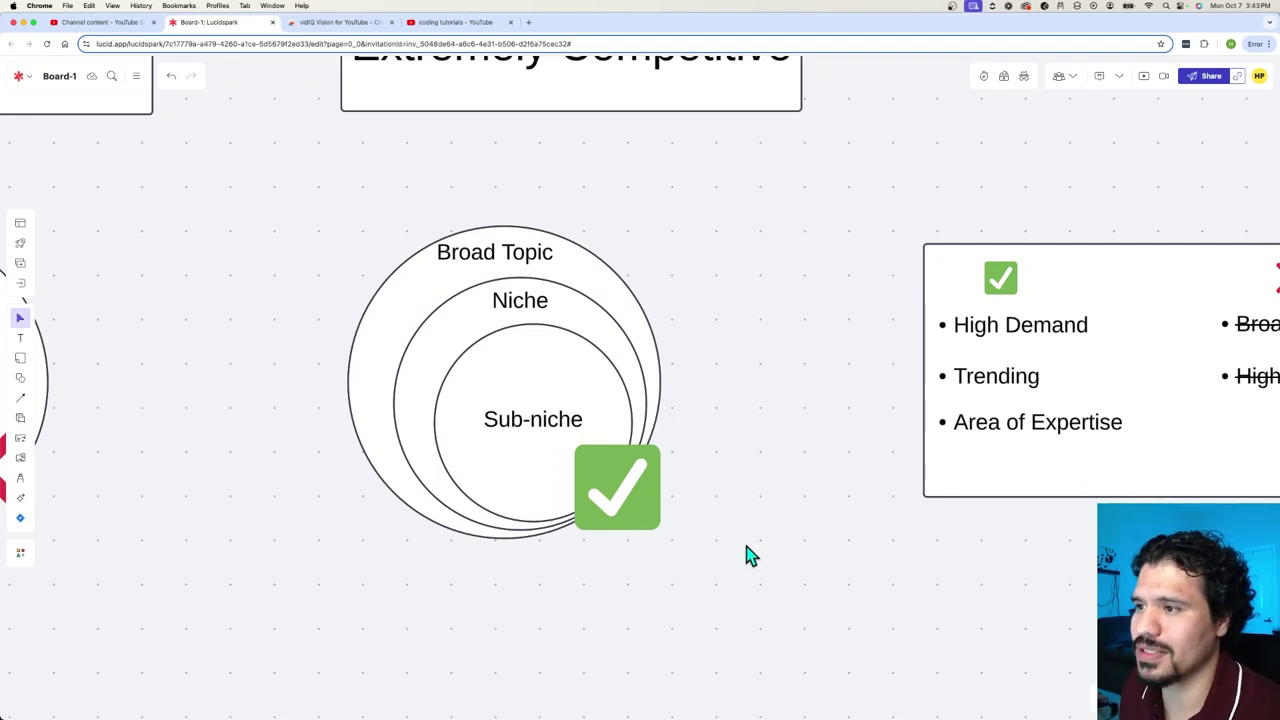
- Pan to the flowchart from 'Start with broad topic' to 'Validate with VidIQ', realigning the 'Study the top creators' box
drag(403, 597, 683, 178)
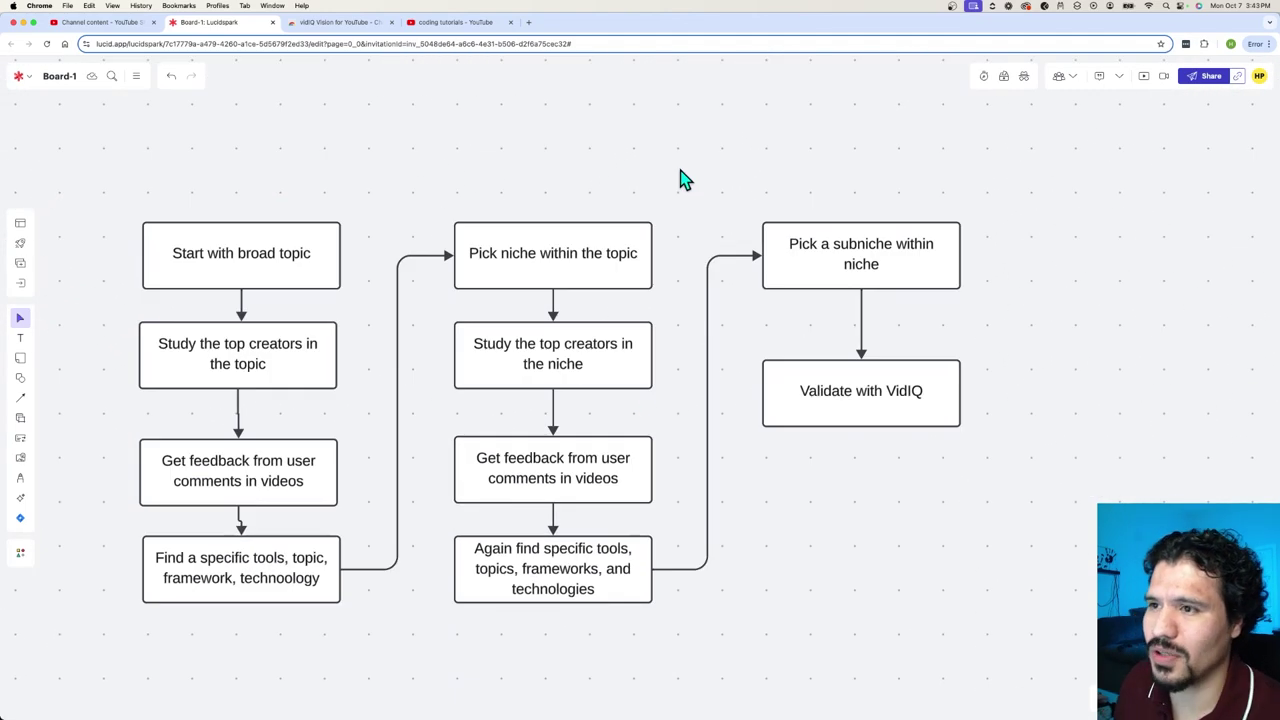
scroll(485, 170, left, 1)
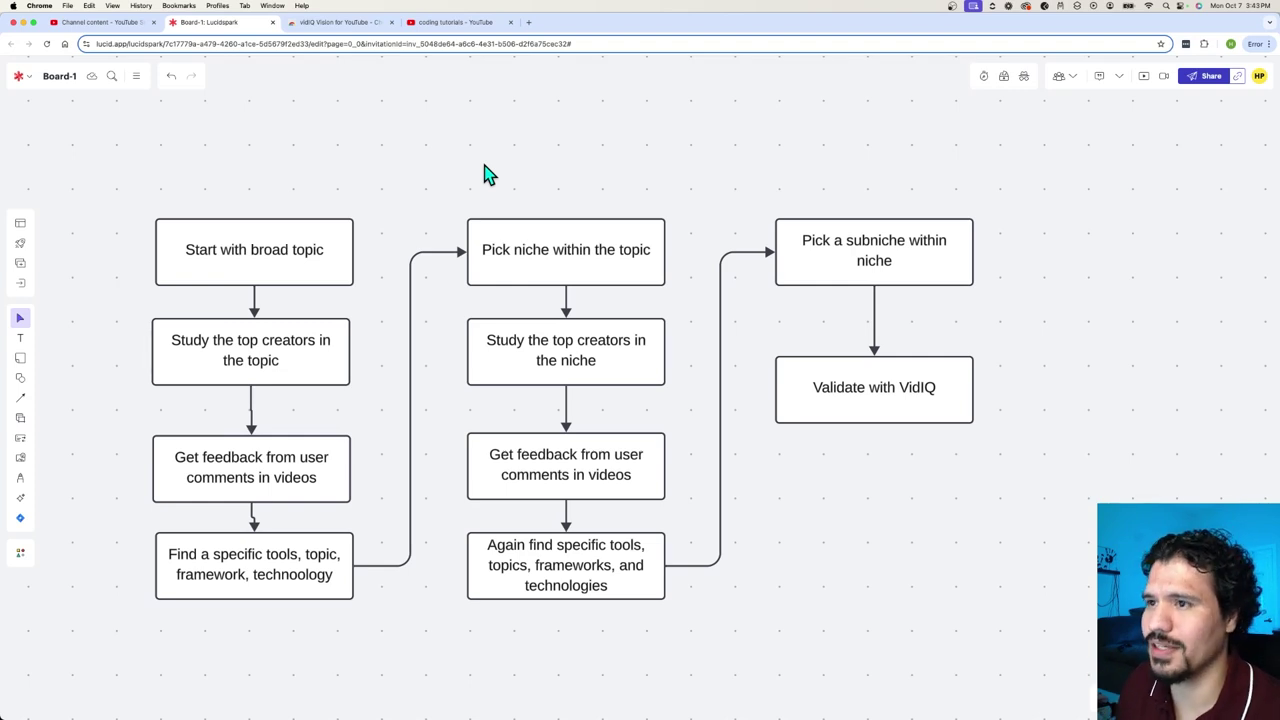
scroll(416, 180, down, 2)
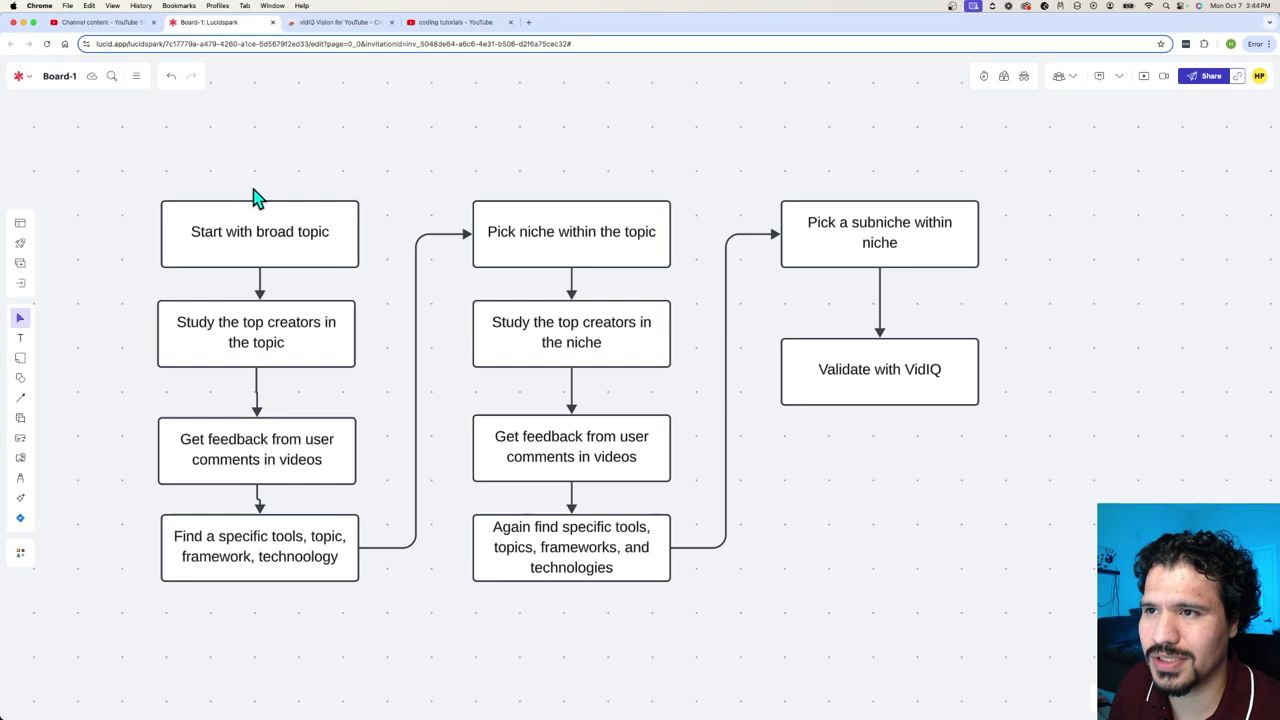
drag(258, 347, 259, 350)
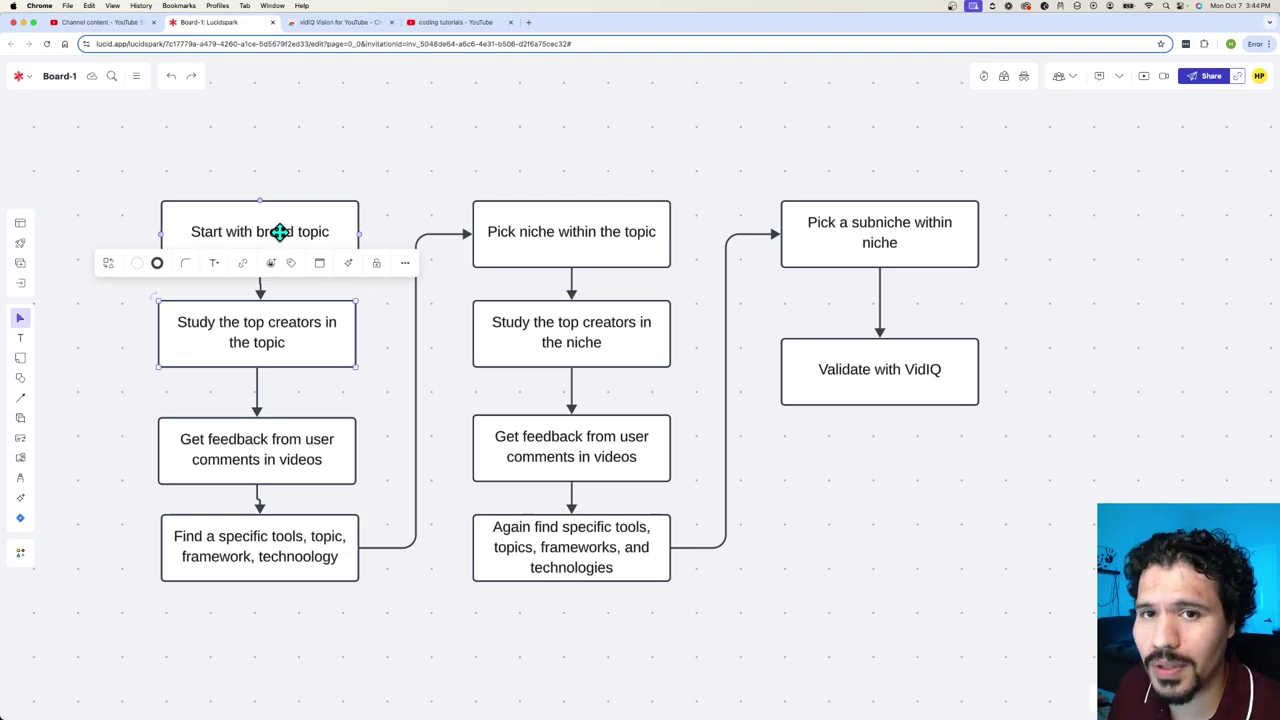
scroll(549, 149, right, 3)
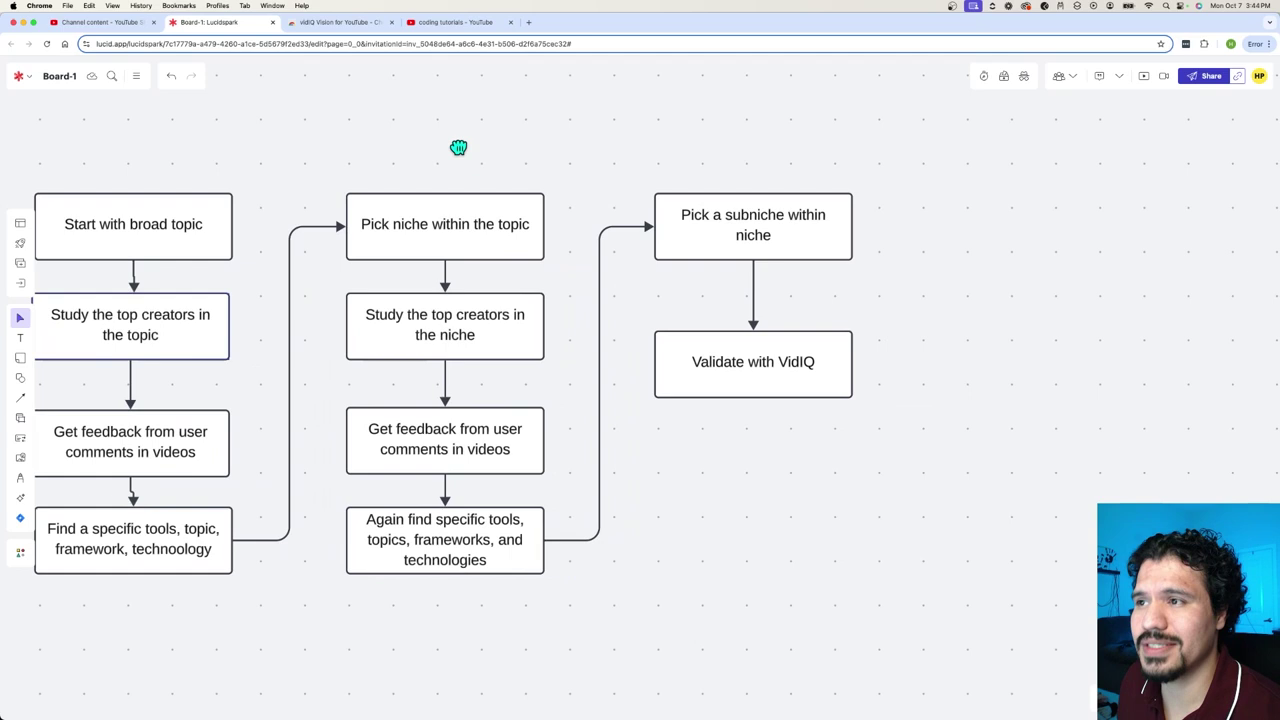
- Leave the board for the 'coding tutorials' YouTube results, which vidIQ scores 34 out of 100
click(437, 163)
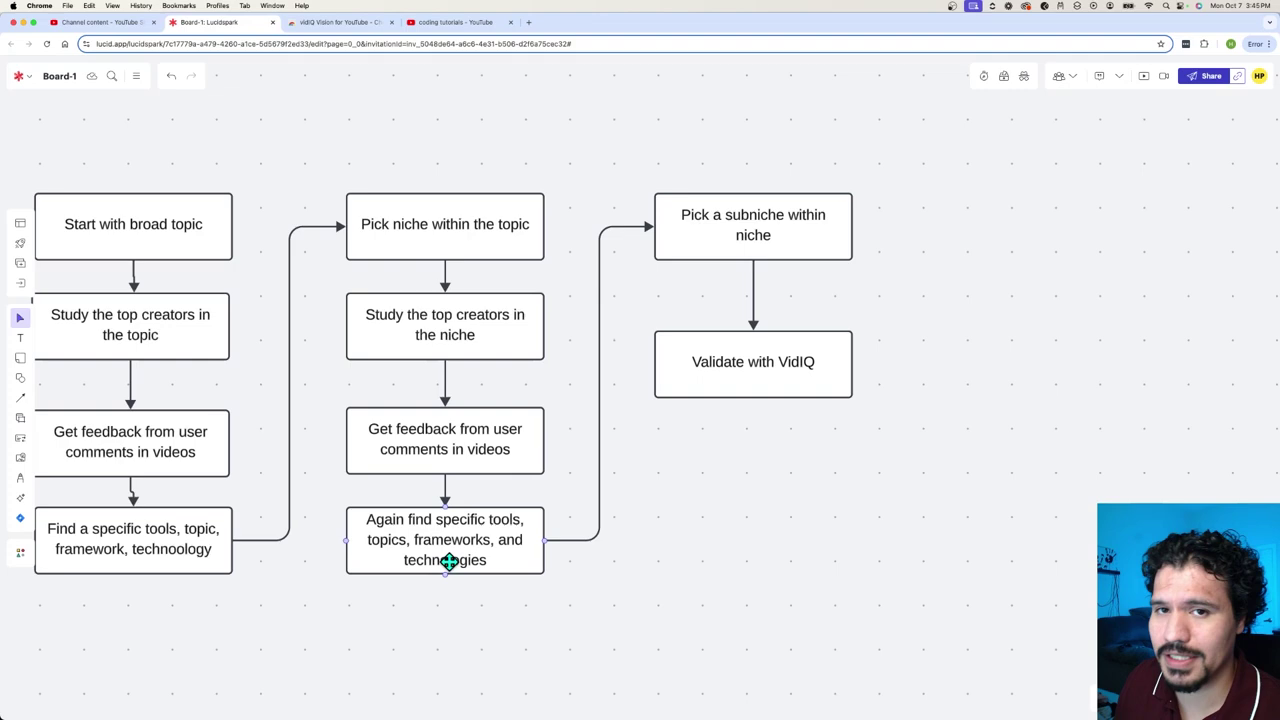
scroll(600, 449, up, 8)
scroll(443, 437, right, 3)
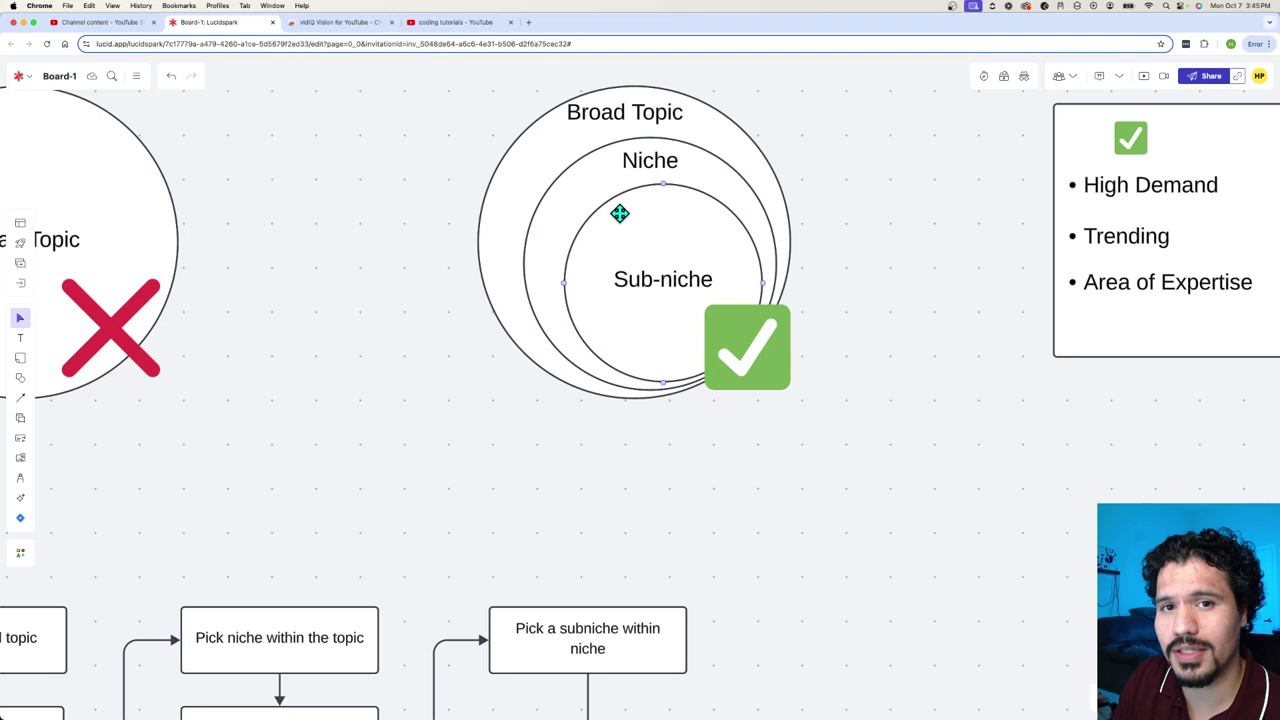
scroll(763, 443, down, 5)
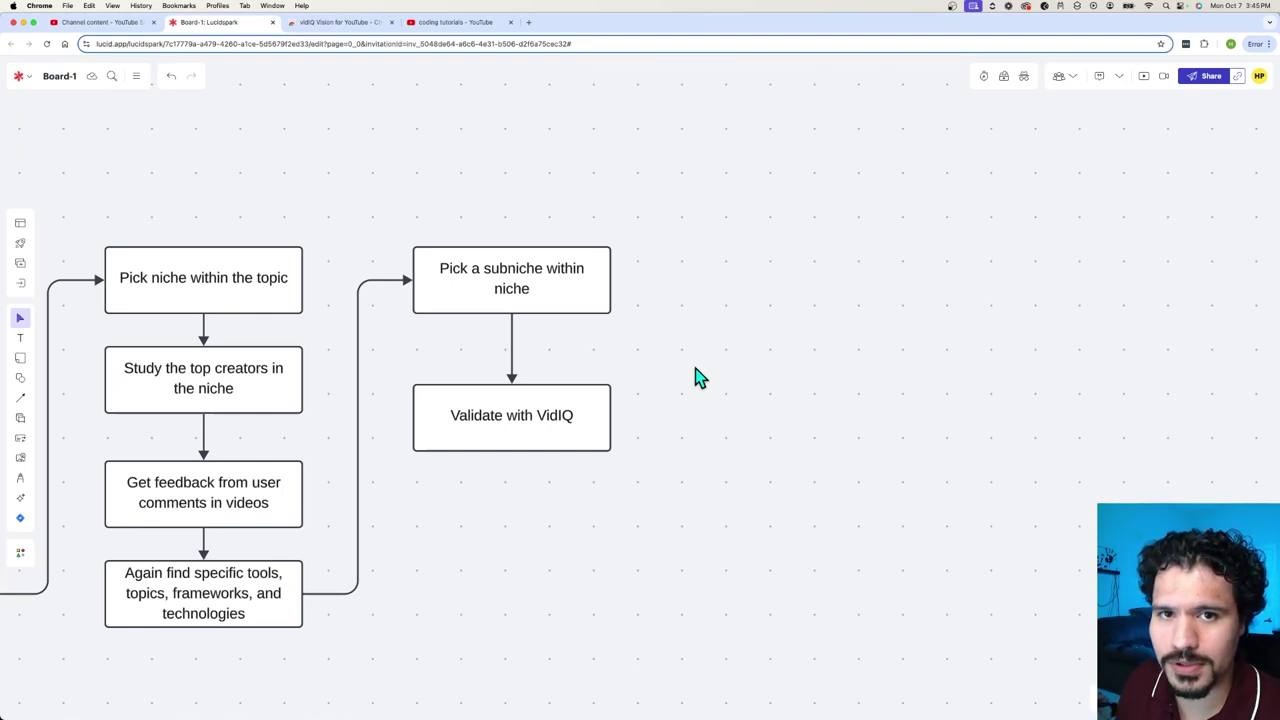
key(ctrl+Tab)
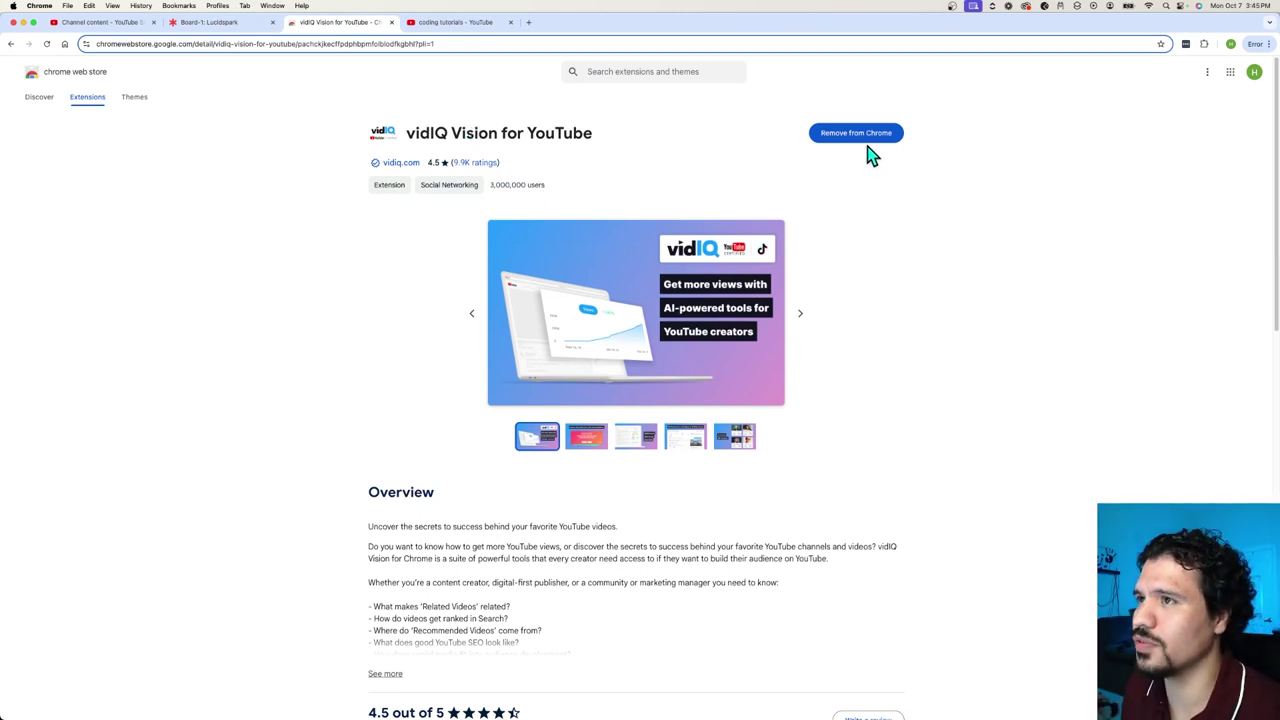
click(470, 24)
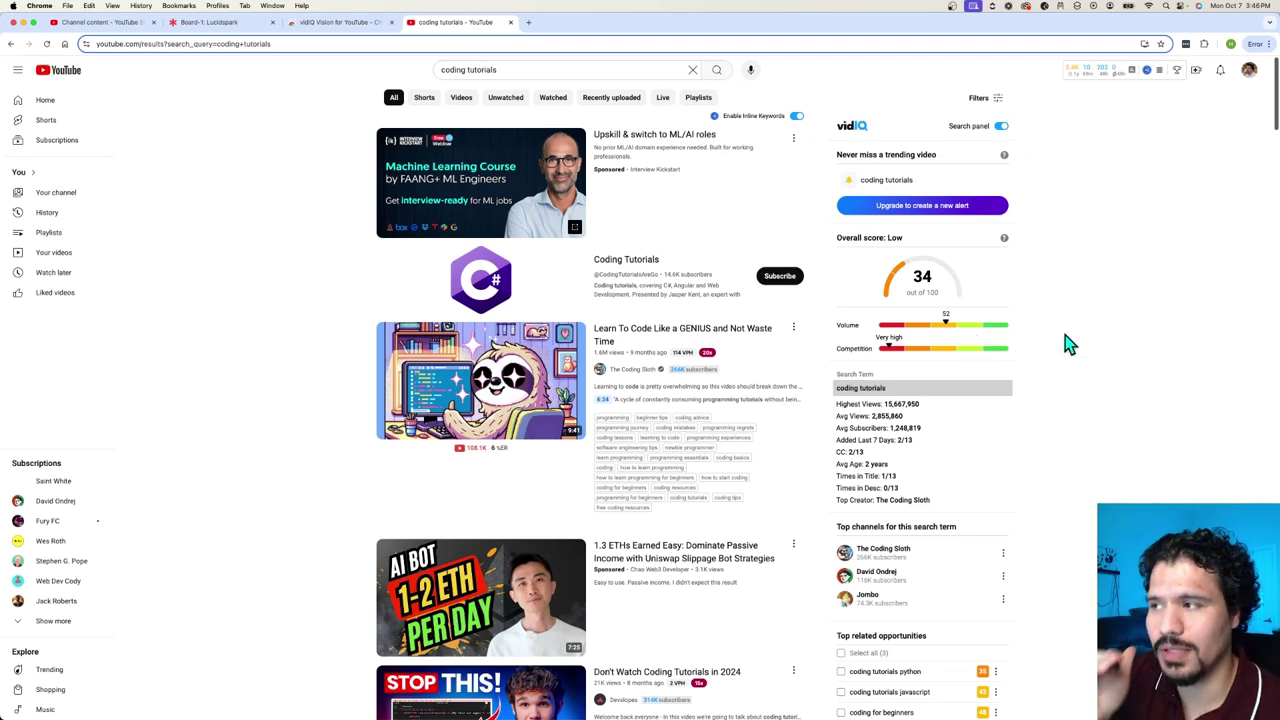
click(543, 69)
drag(543, 69, 405, 80)
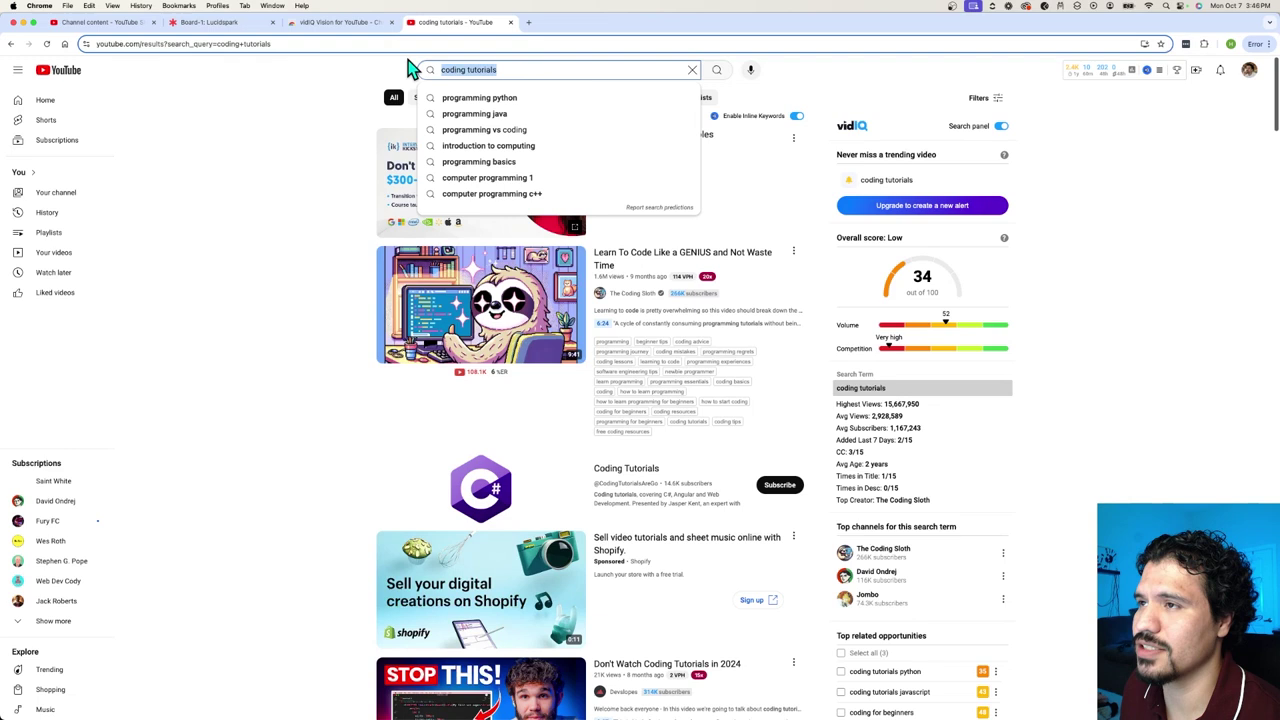
click(1123, 303)
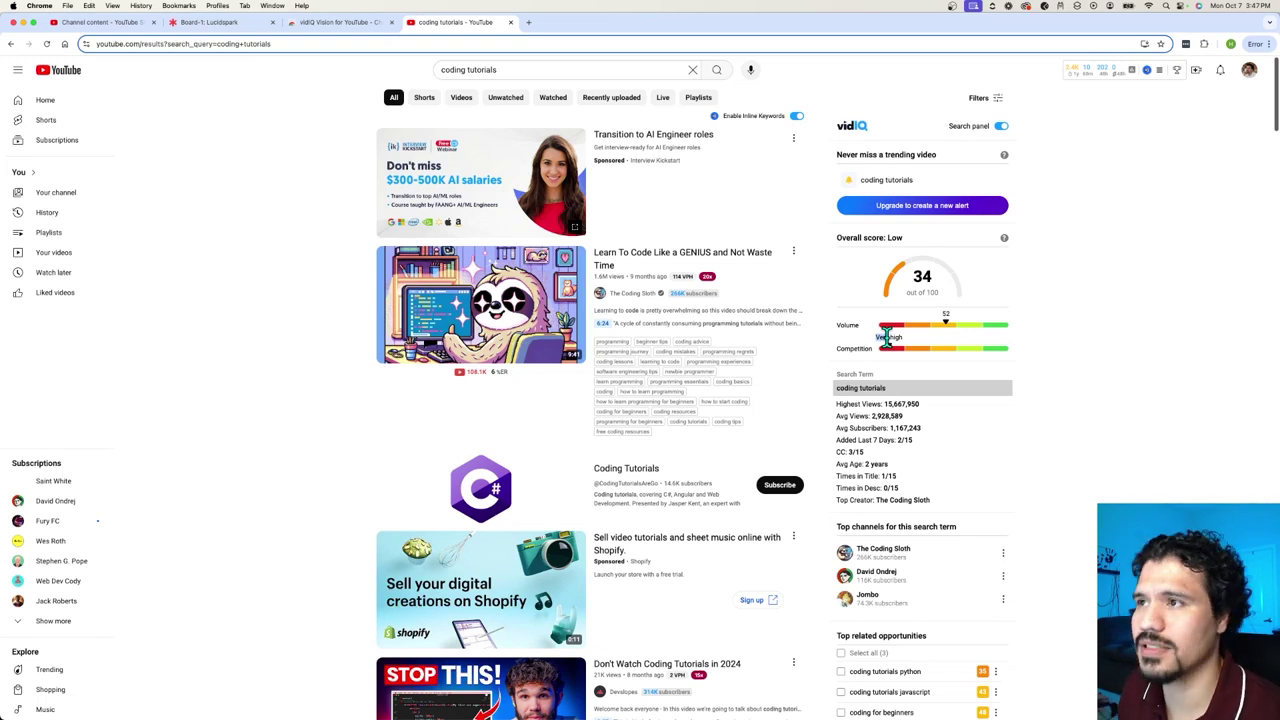
- Search YouTube for 'python tutorials' to see its vidIQ score of 40
triple_click(601, 67)
text(python tutorials)
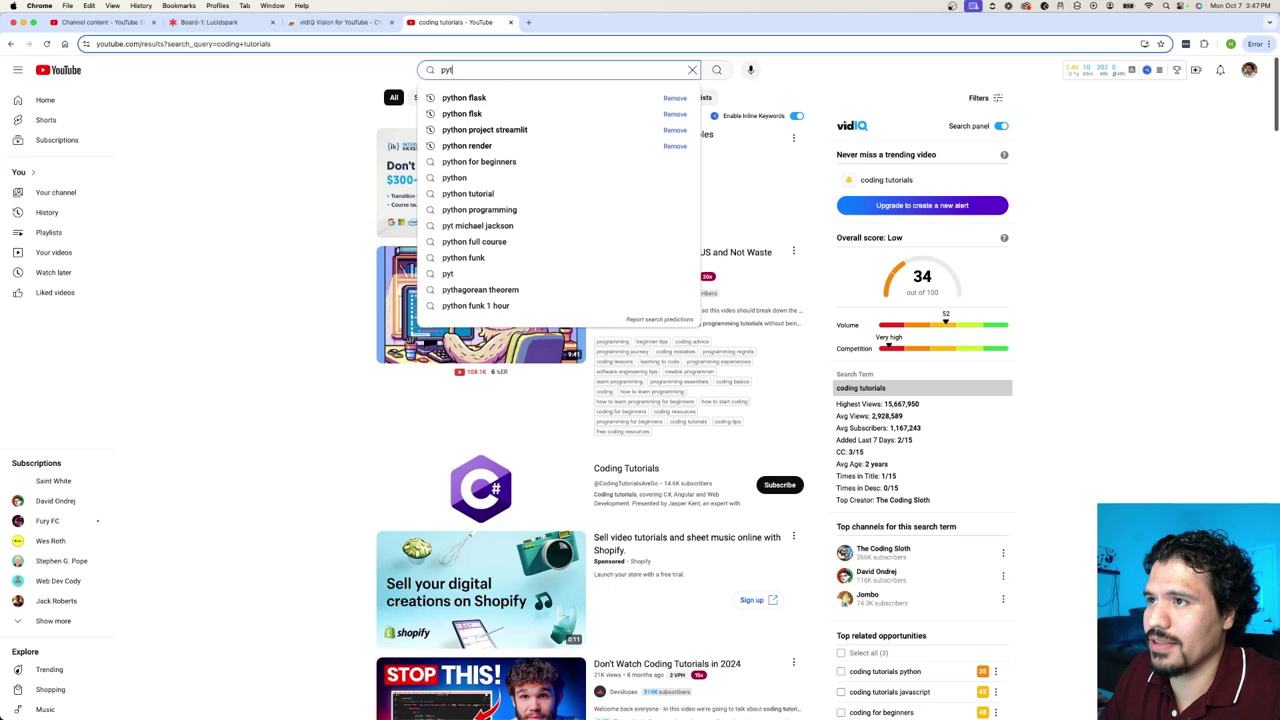
key(Return)
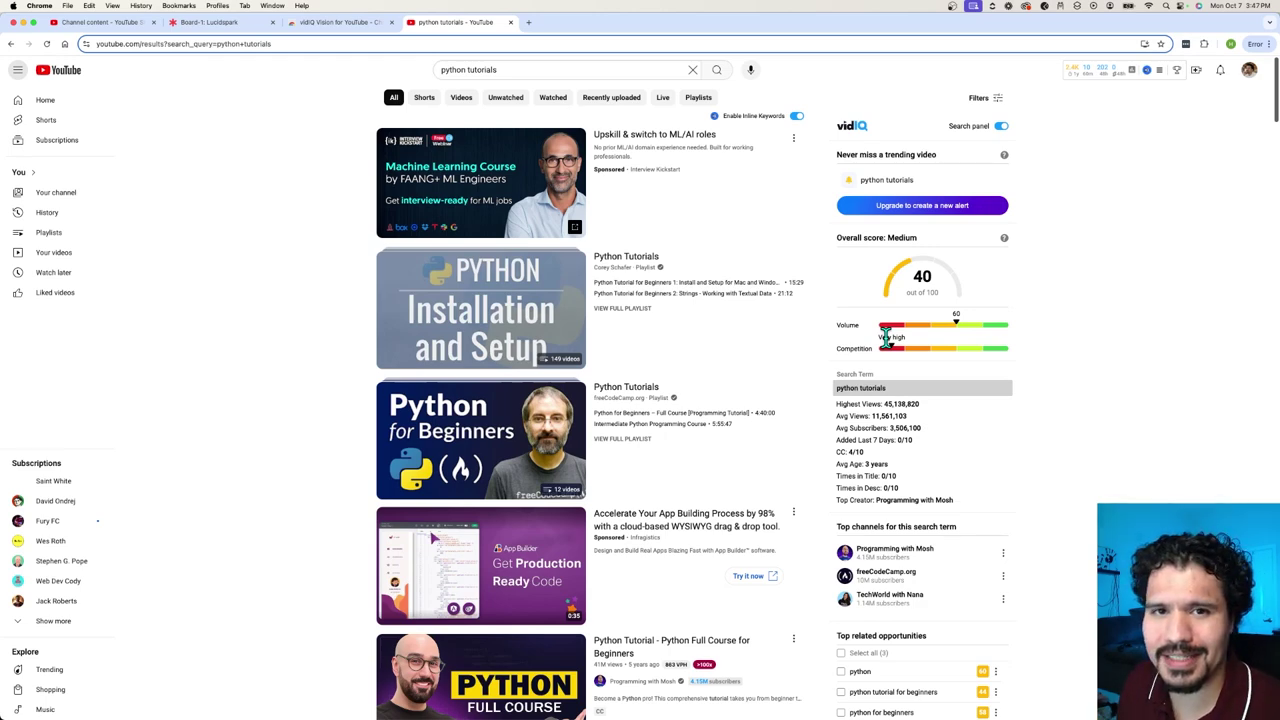
click(566, 66)
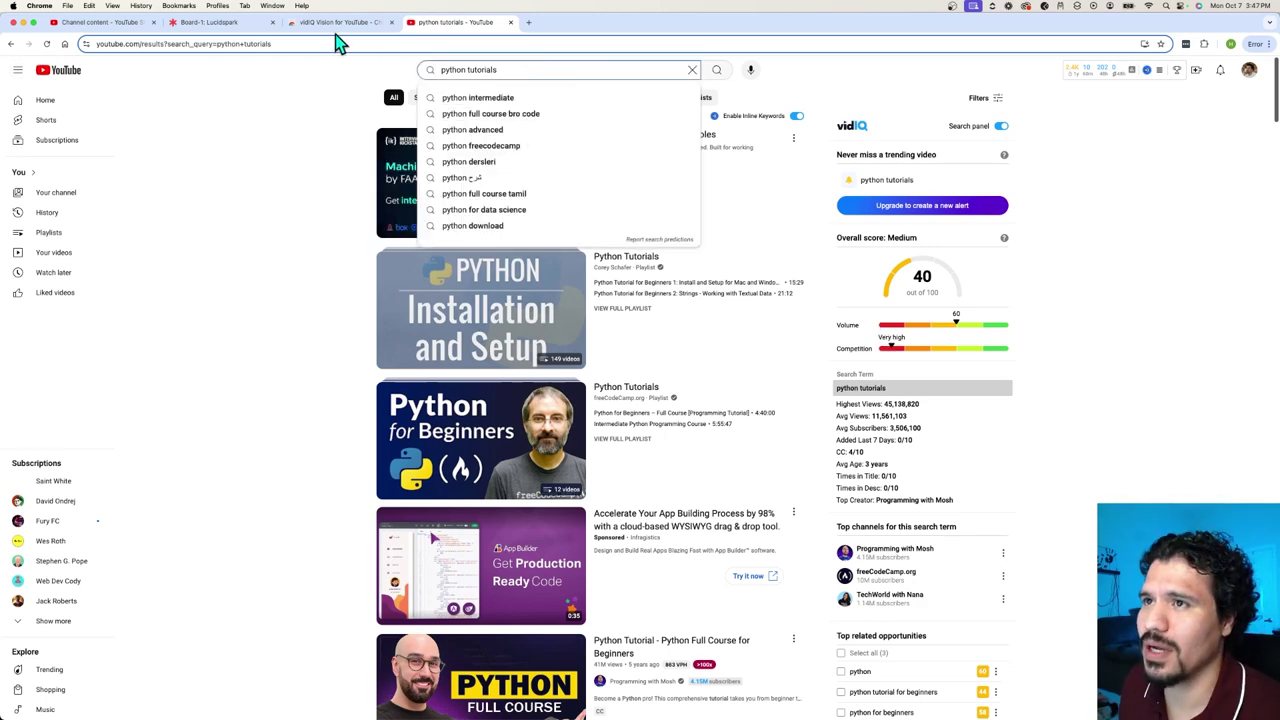
- Return to the Lucidspark board's flowchart ending in 'Validate with VidIQ'
click(212, 22)
scroll(270, 261, left, 8)
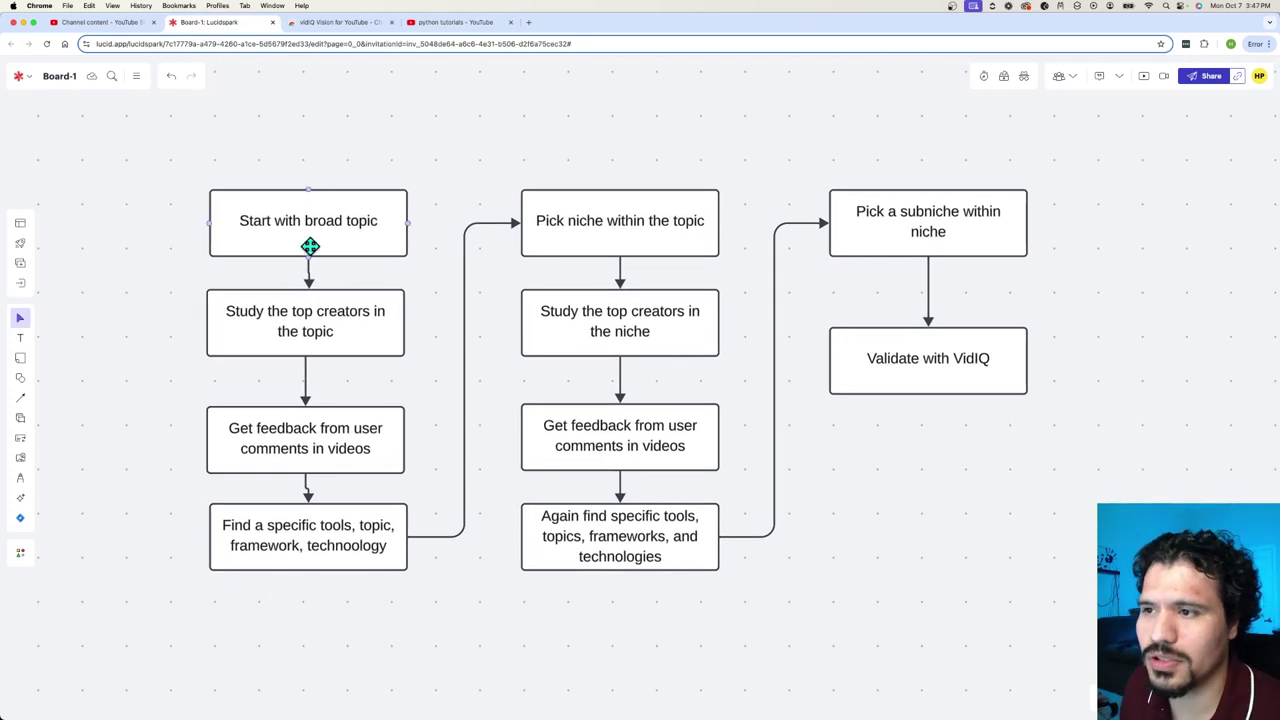
scroll(400, 400, right, 2)
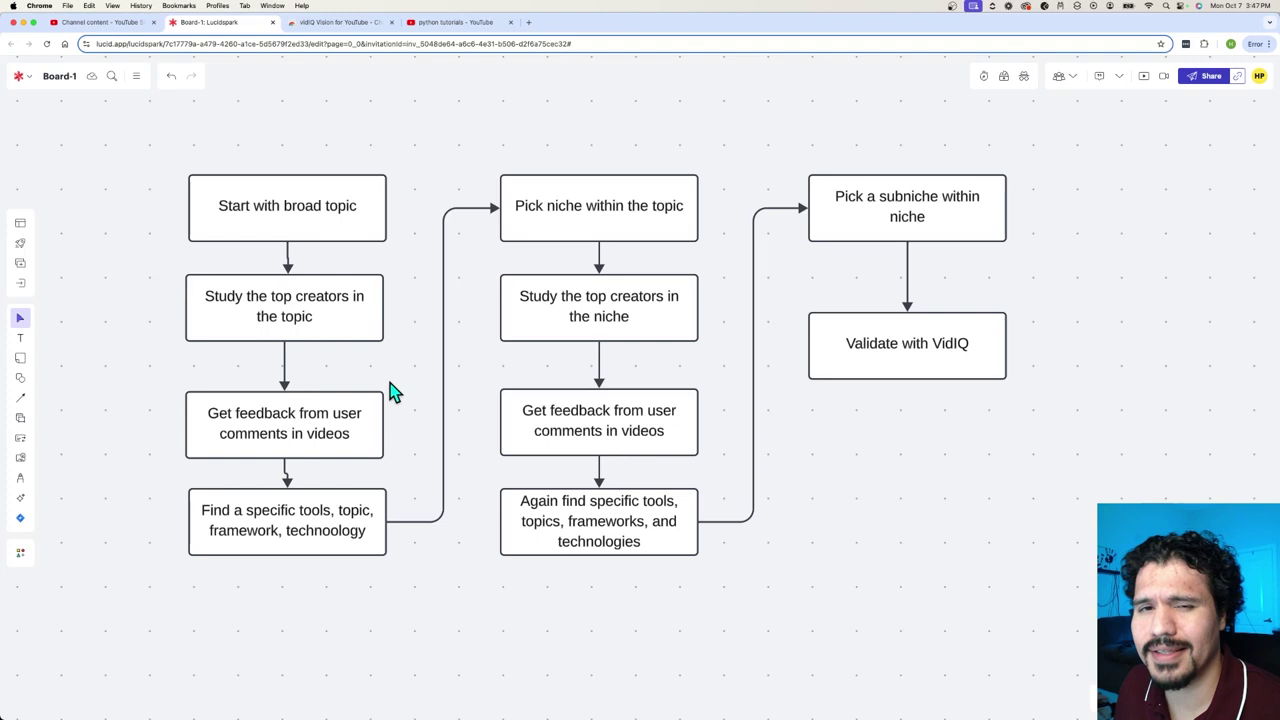
- Replace the query with 'google colab' to get a vidIQ score of 74, High, low competition
click(447, 23)
key(alt+shift+Left)
key(alt+shift+Left)
text(google)
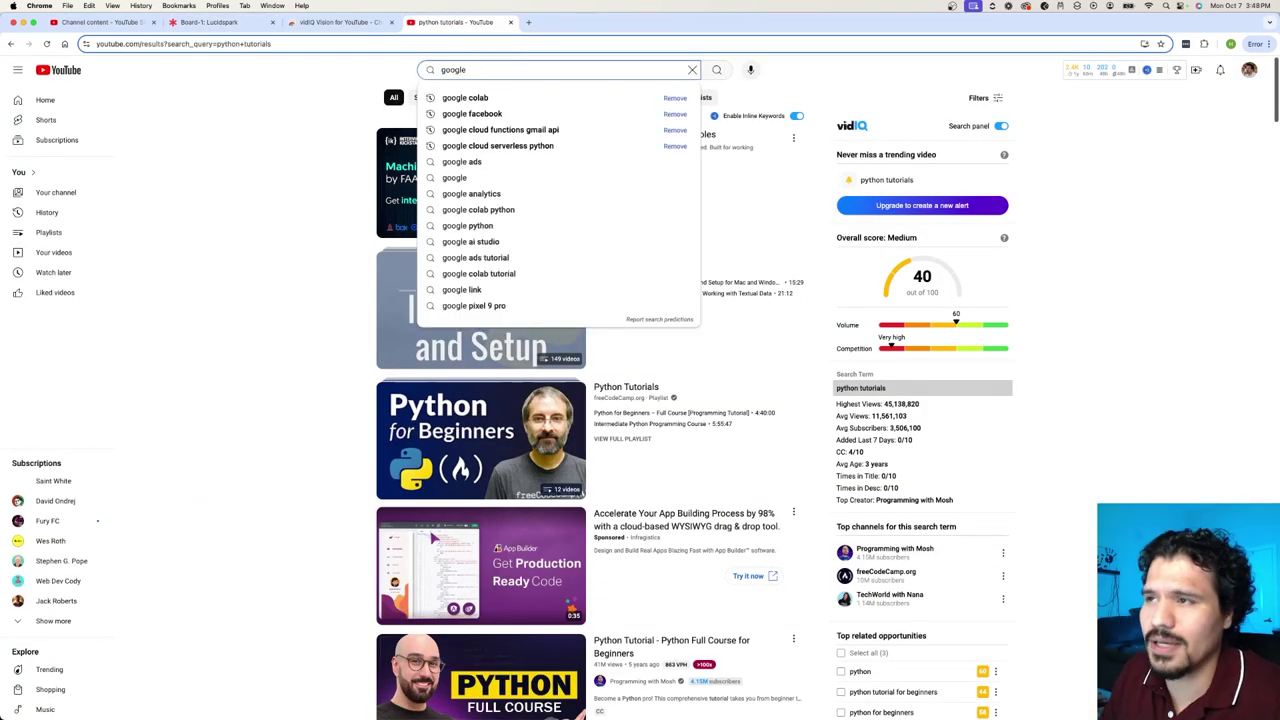
text( colab)
key(Return)
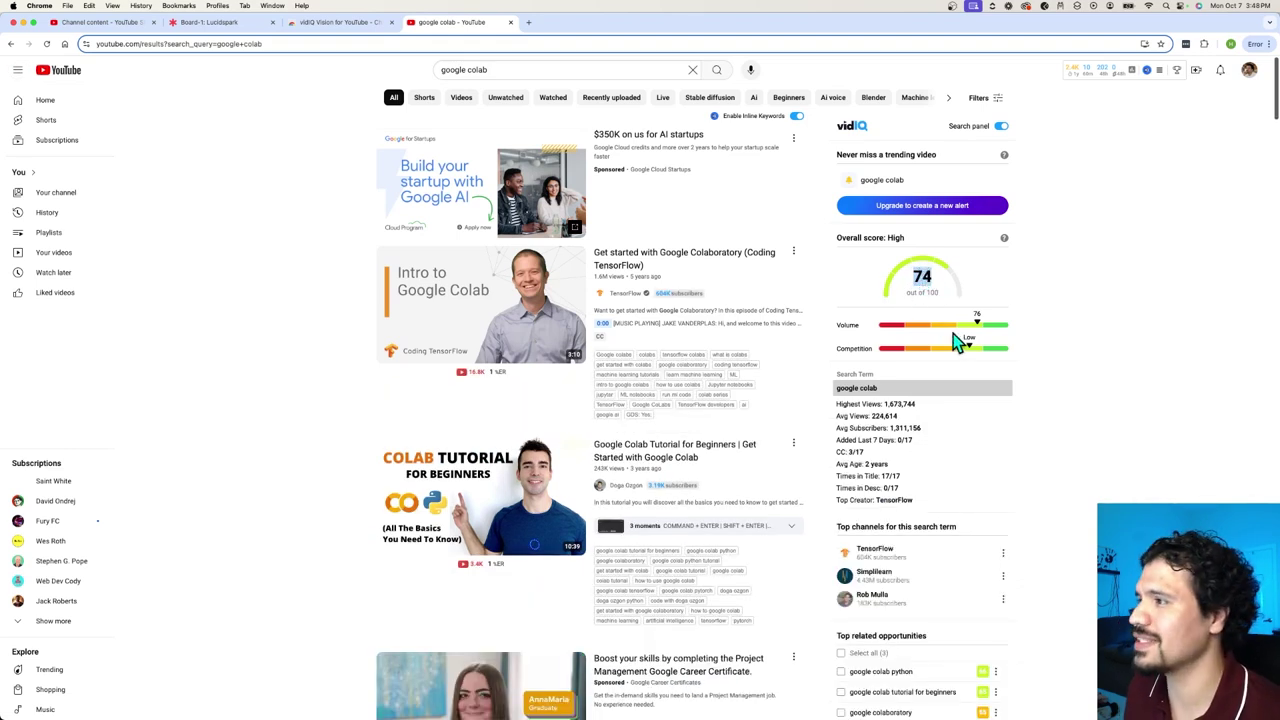
click(992, 319)
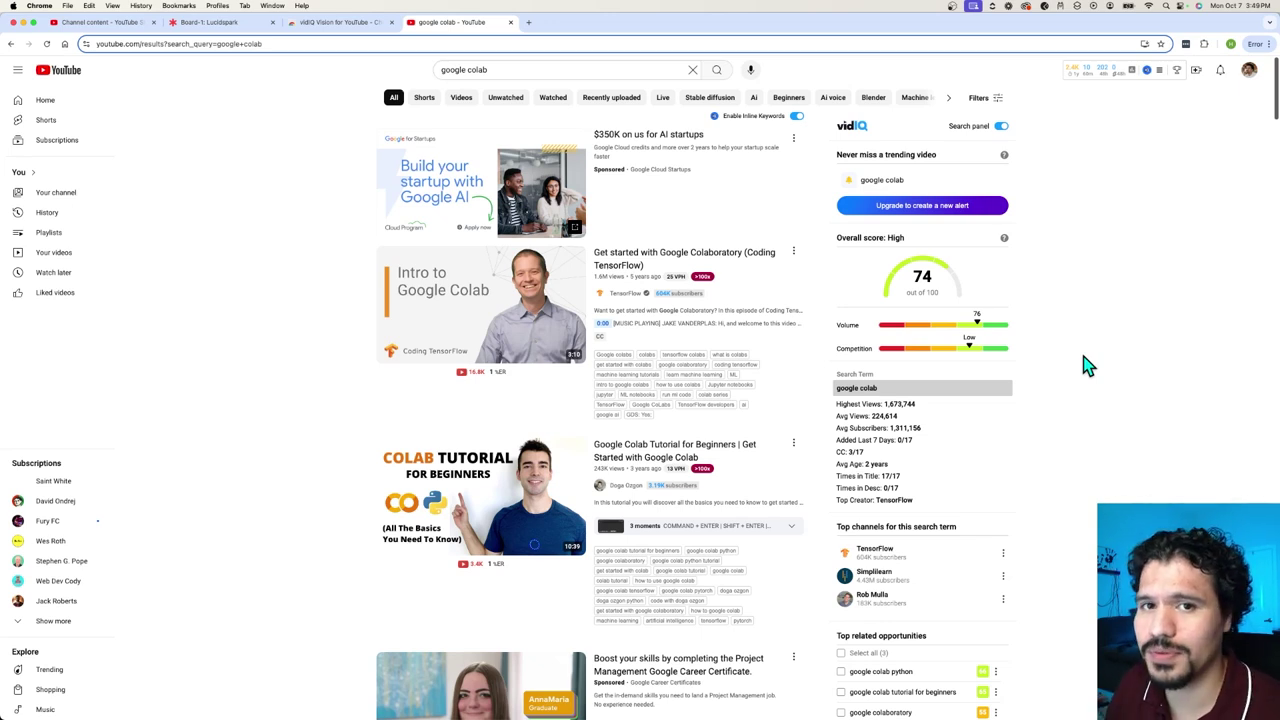
- Search 'notebook lm' to get a vidIQ score of 81, Very high, with very low competition
triple_click(543, 70)
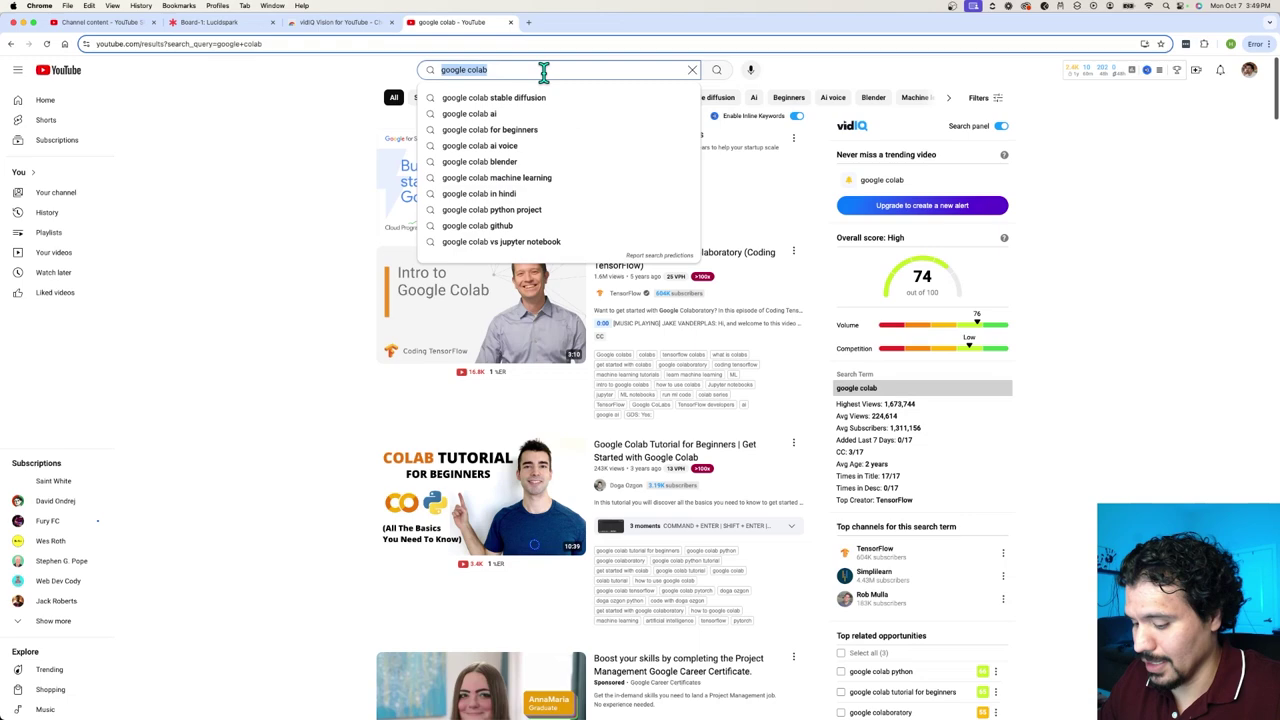
text(notebook lm)
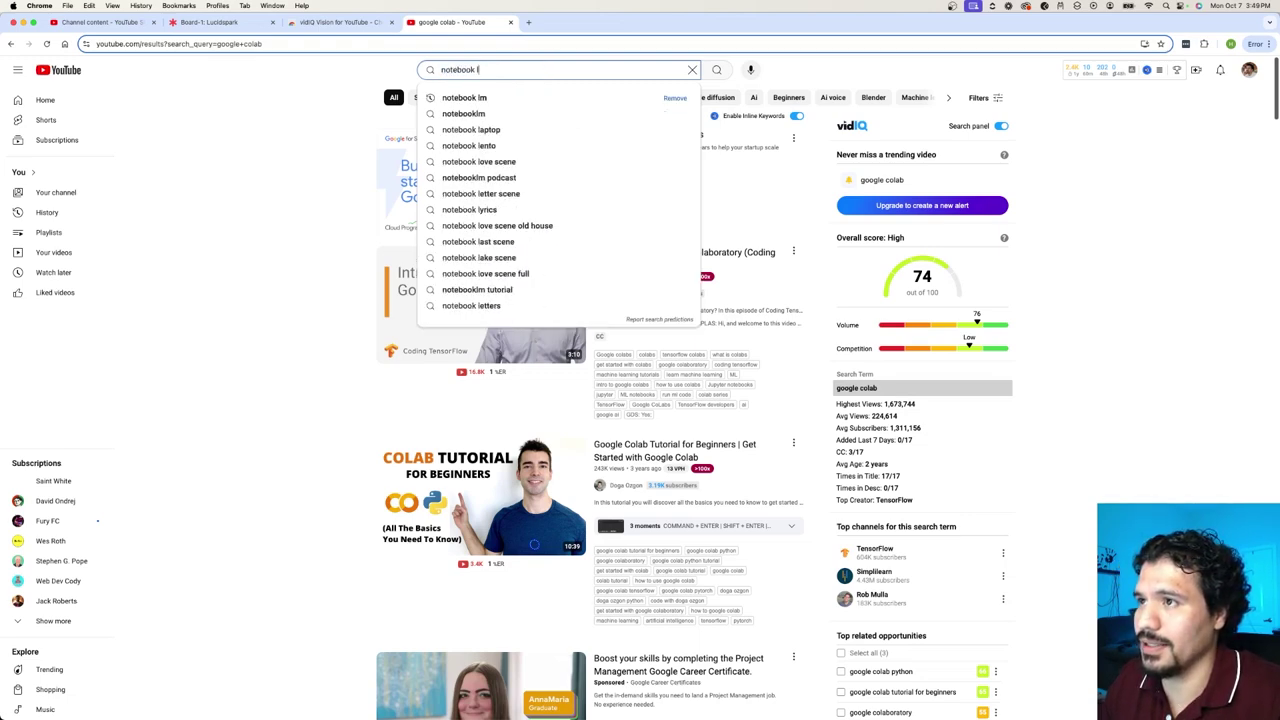
key(Return)
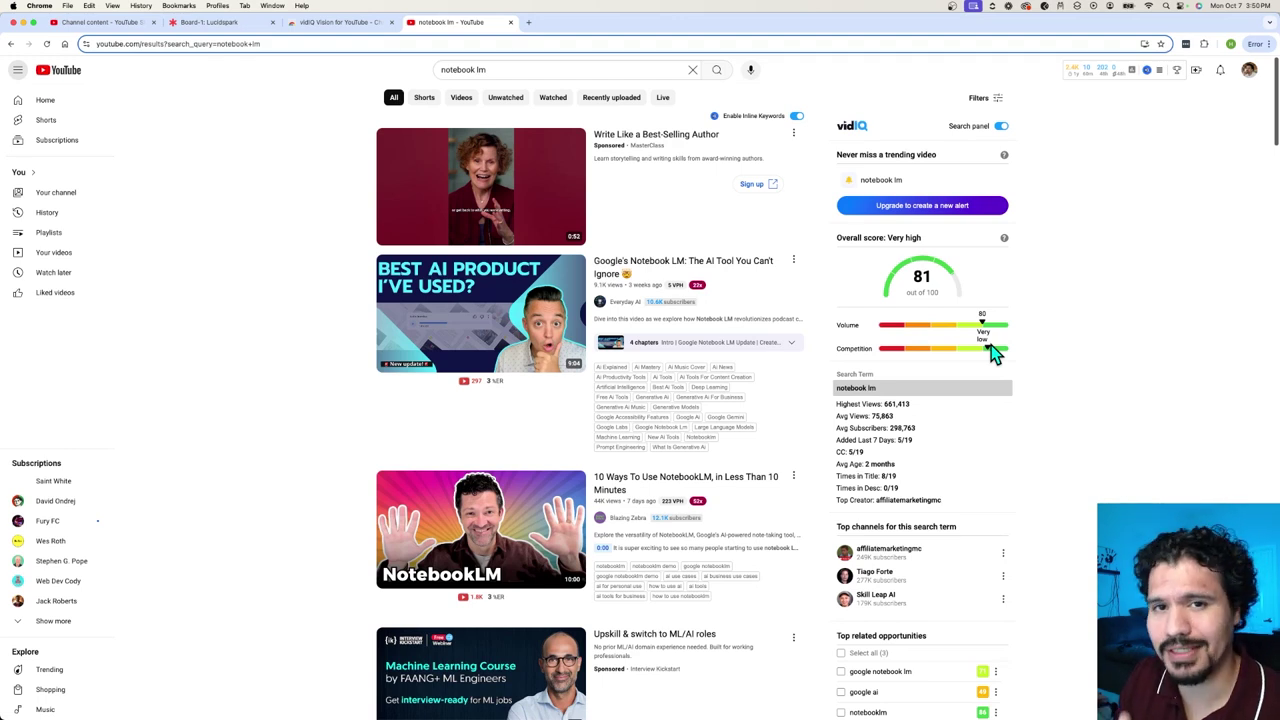
- Replace the YouTube search with 'replit agent', which earns vidIQ's very high score of 86
triple_click(548, 64)
text(replit agent)
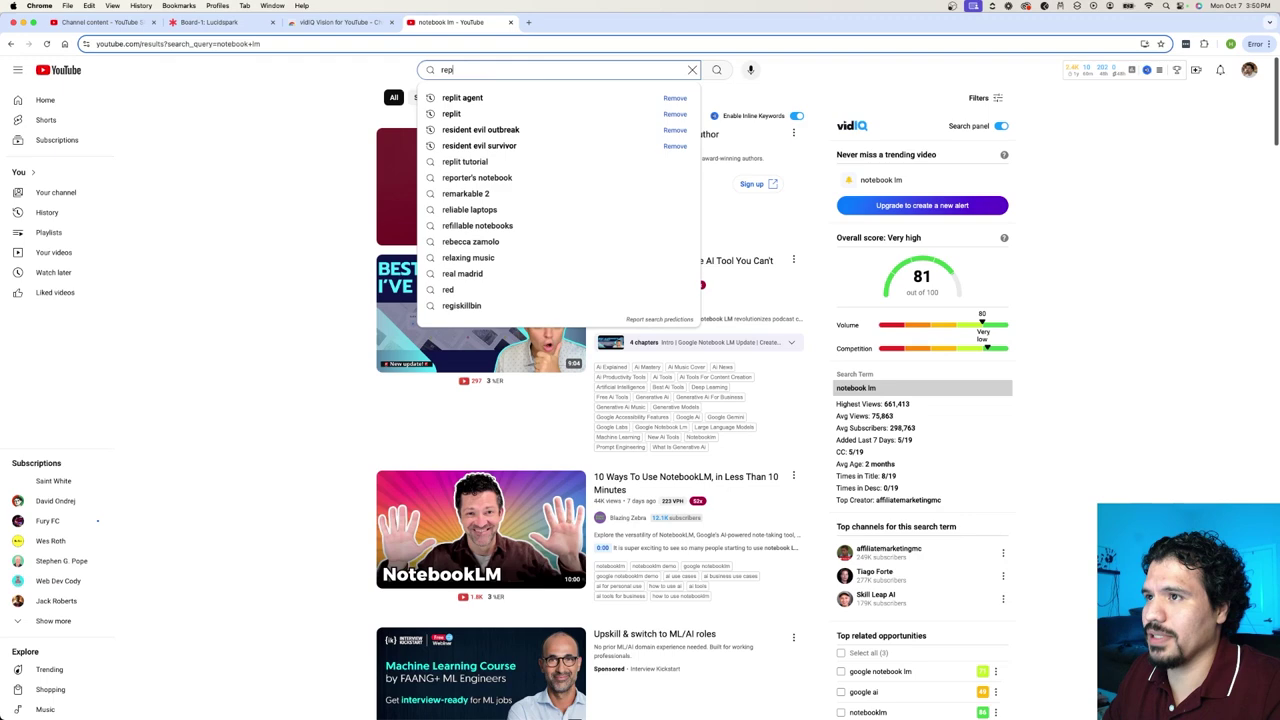
key(Return)
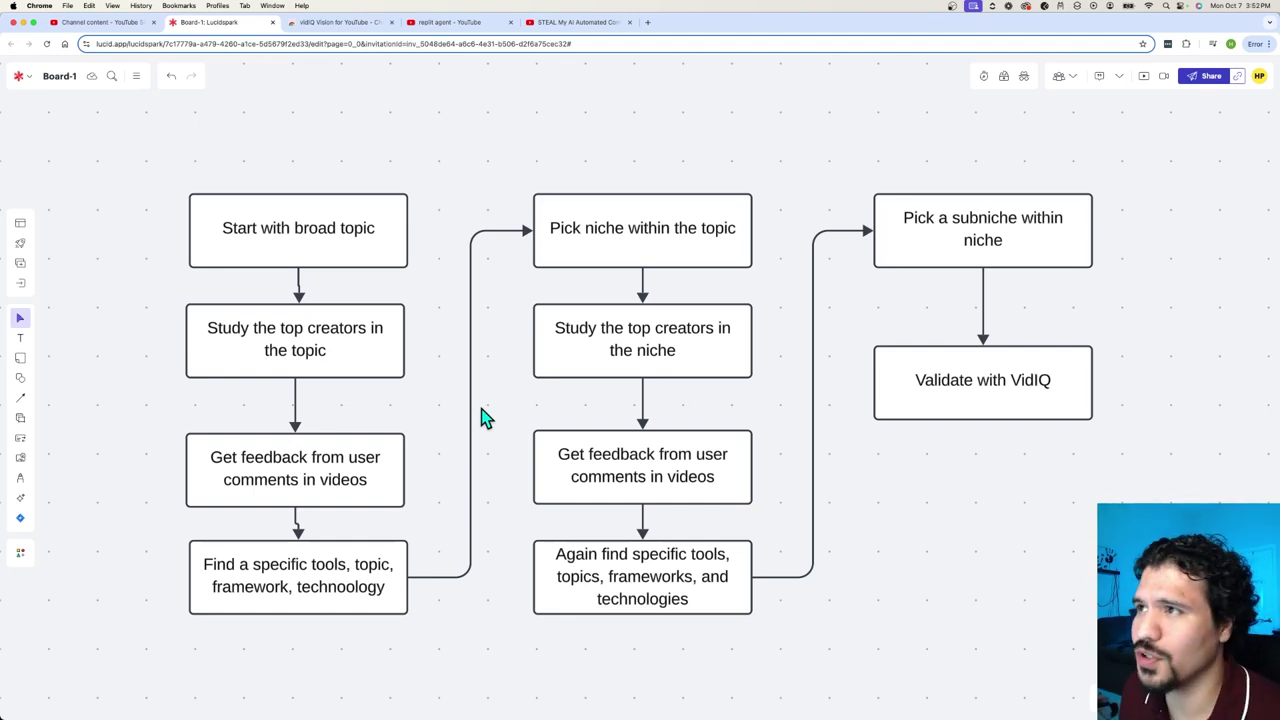
- Check the 'STEAL My AI Automated Content Research System!' video, then return to the Lucidspark board
click(578, 22)
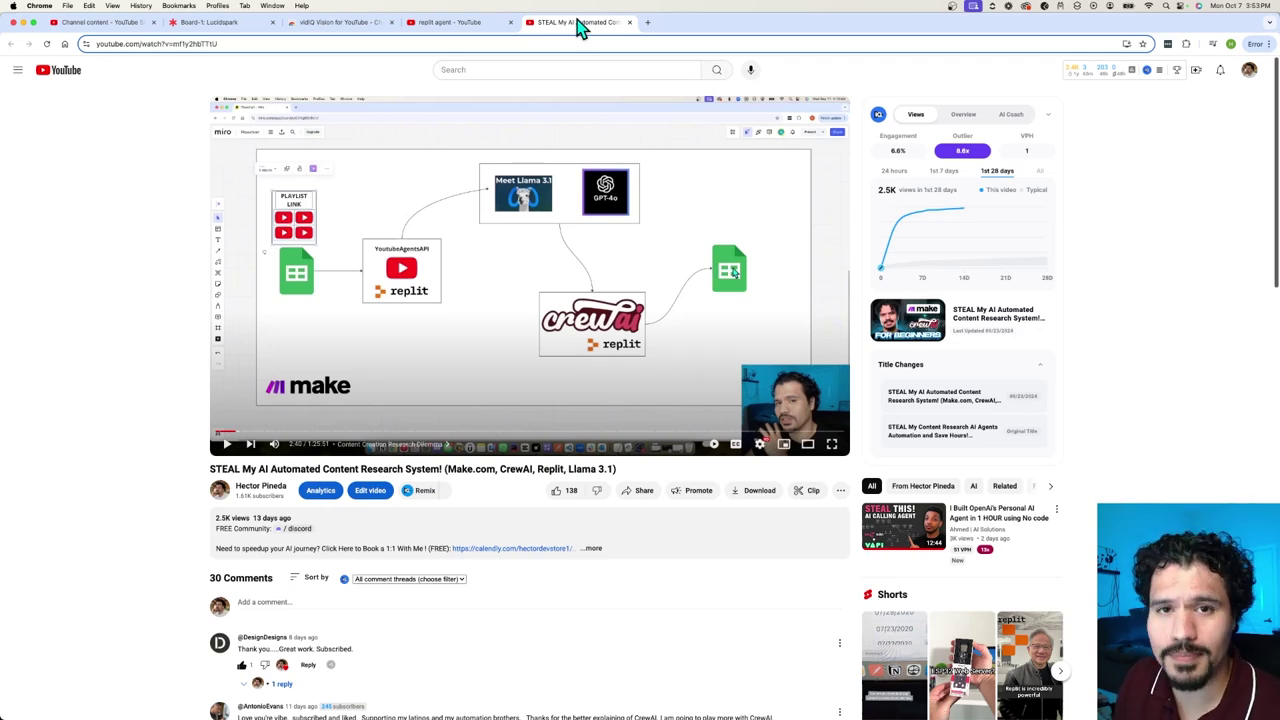
key(super+2)
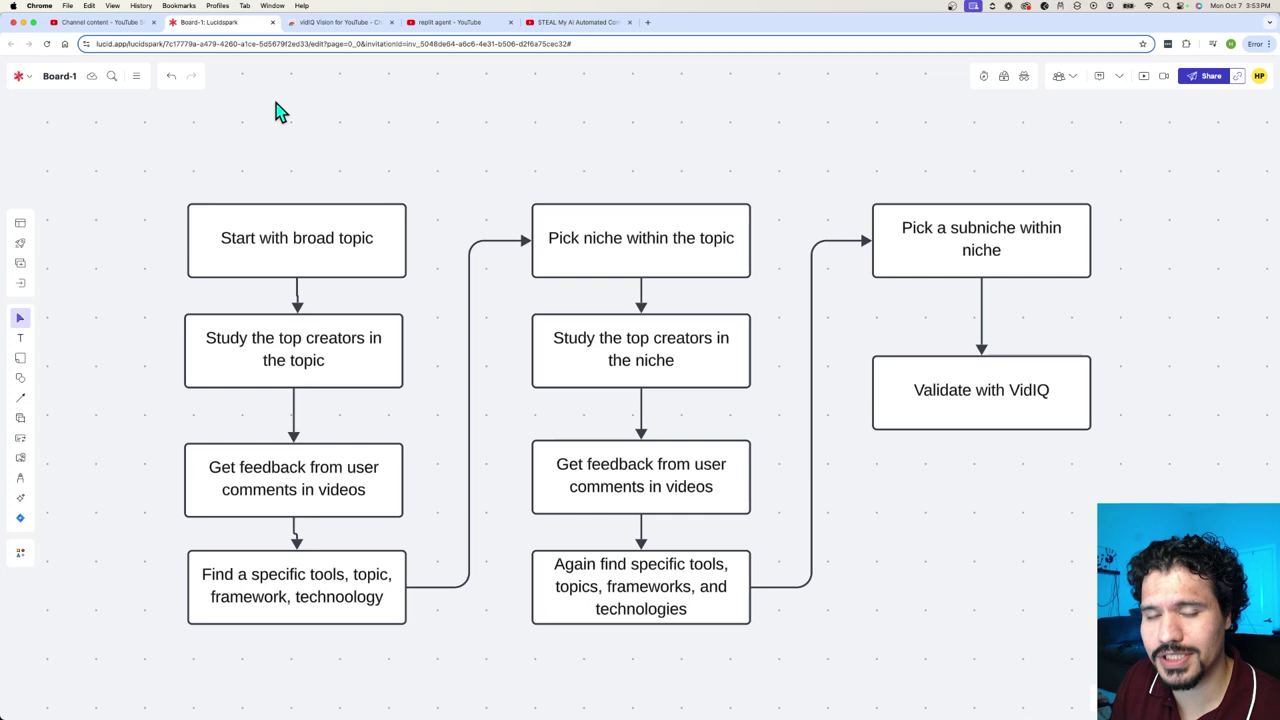